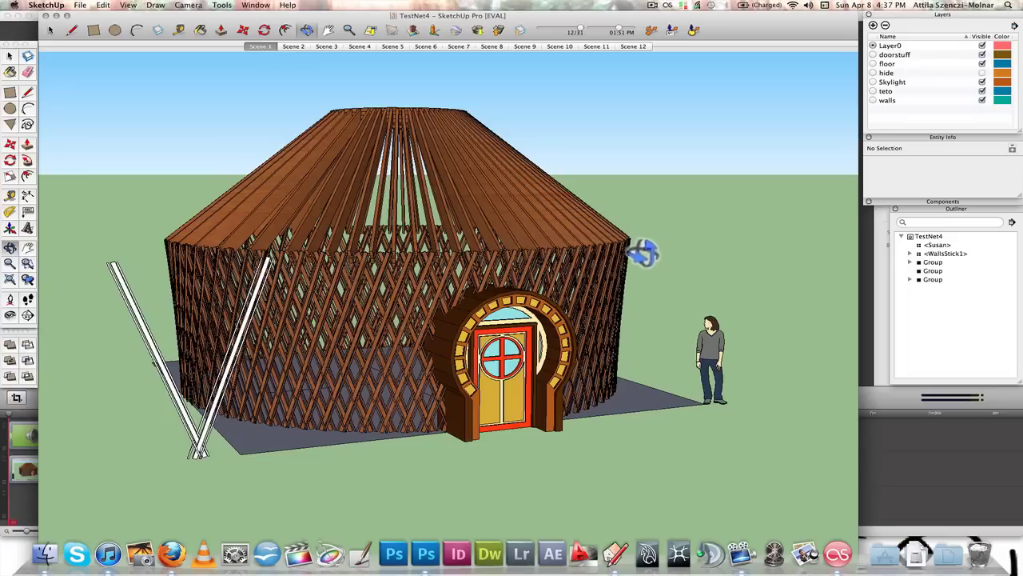
Step: Orbit around the finished yurt model, then bring up the browser's yurt-frame photo
drag(674, 240, 650, 216)
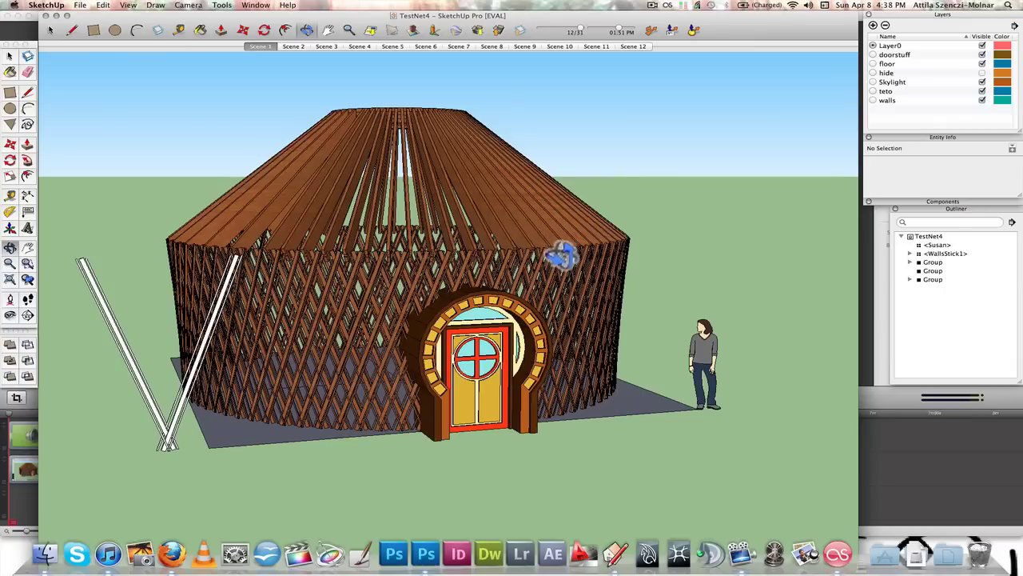
key(super+Tab)
click(512, 287)
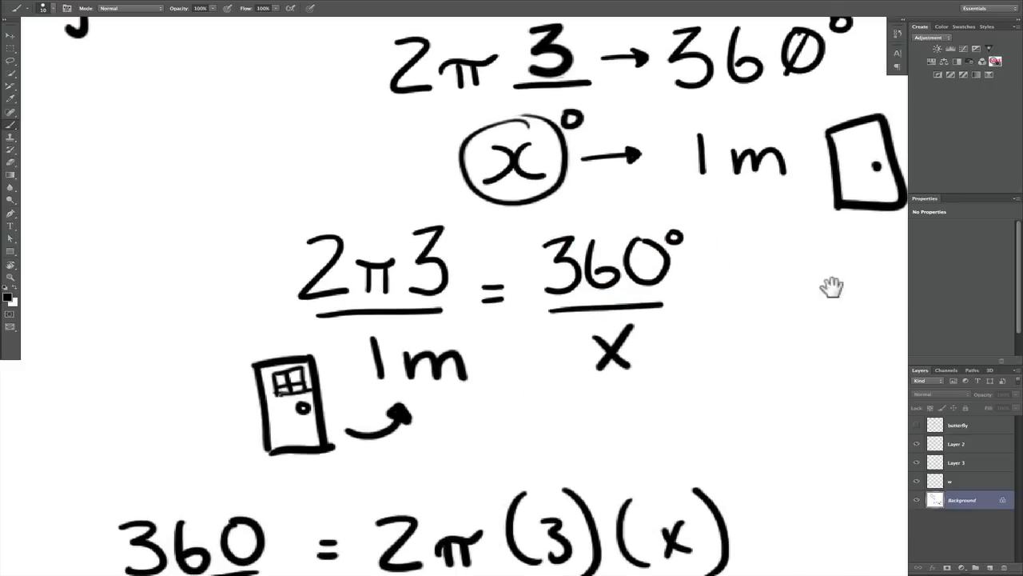
Step: Show the butterfly layer to reveal the strokes crossing out the proportion
click(916, 423)
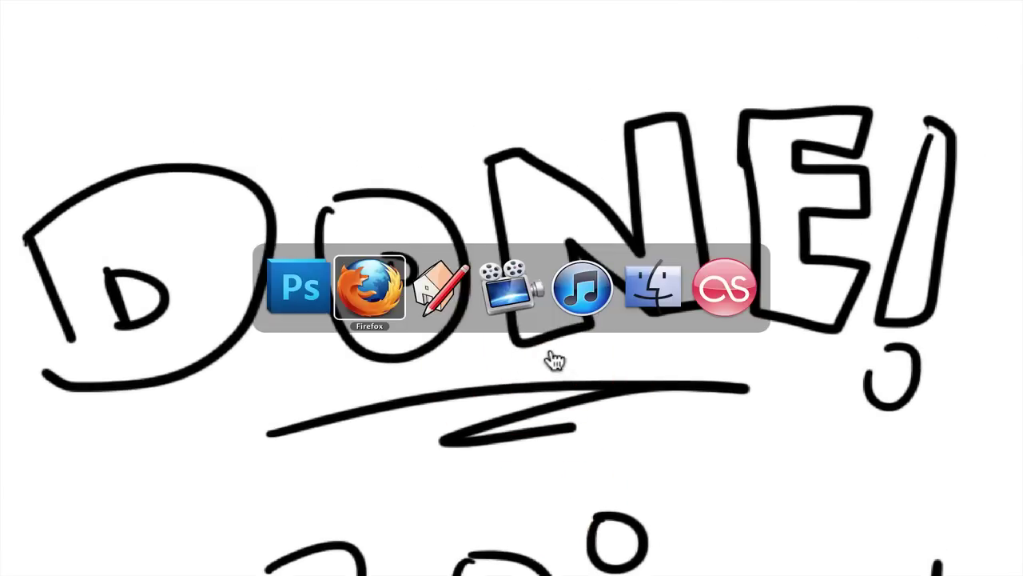
Step: Start a new model and draw a 6m × 6m rectangle from the origin
click(442, 292)
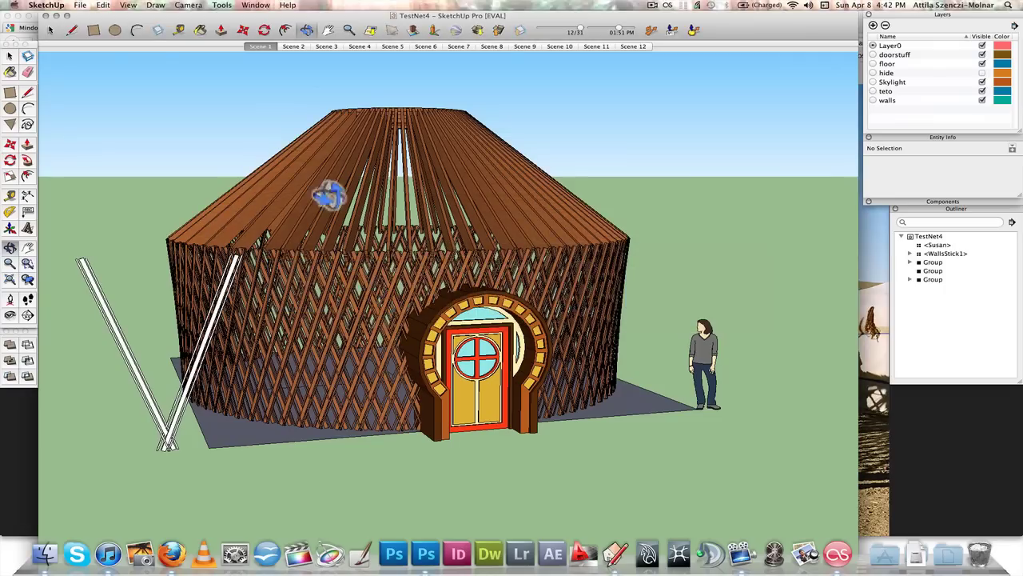
click(80, 5)
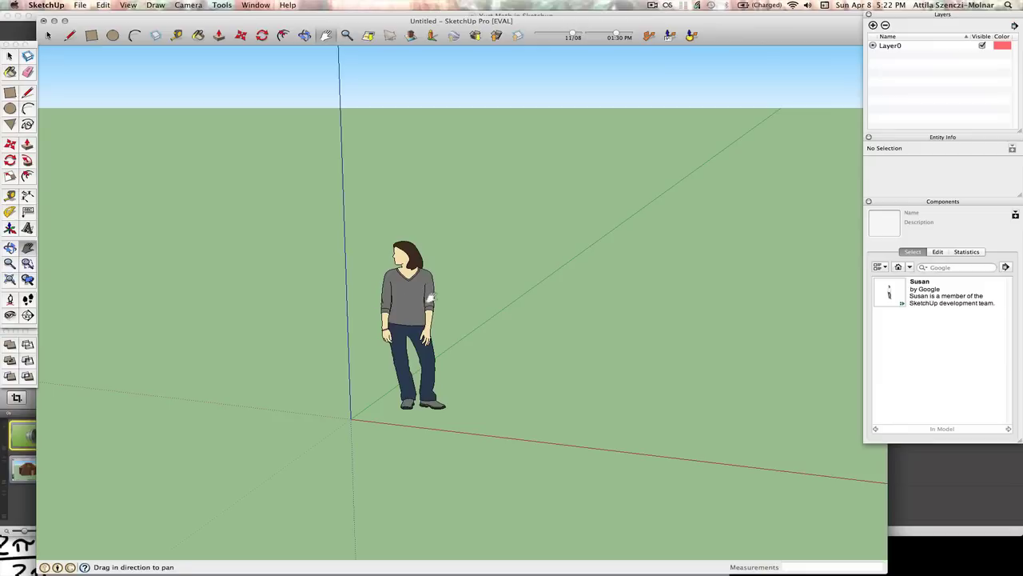
key(r)
click(352, 417)
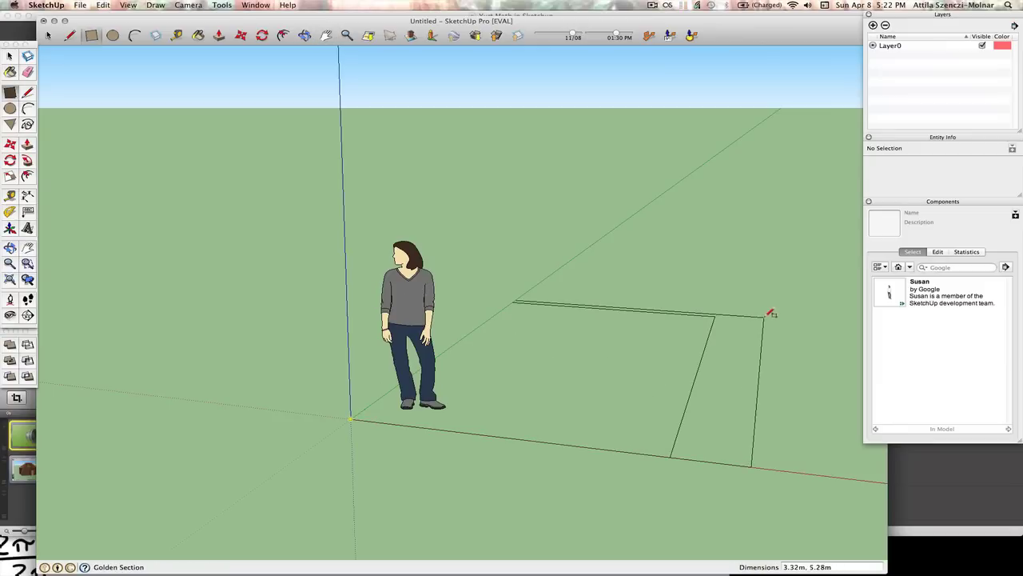
text(6m,6m)
key(Return)
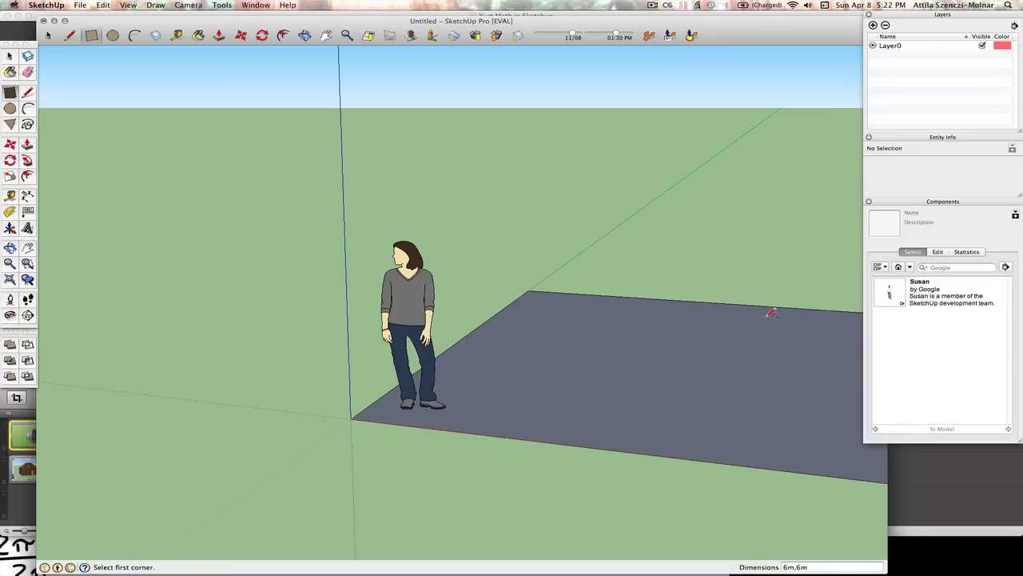
Step: Draw both corner-to-corner diagonals across the 6 m square
shift+middle_drag(698, 338, 582, 387)
key(l)
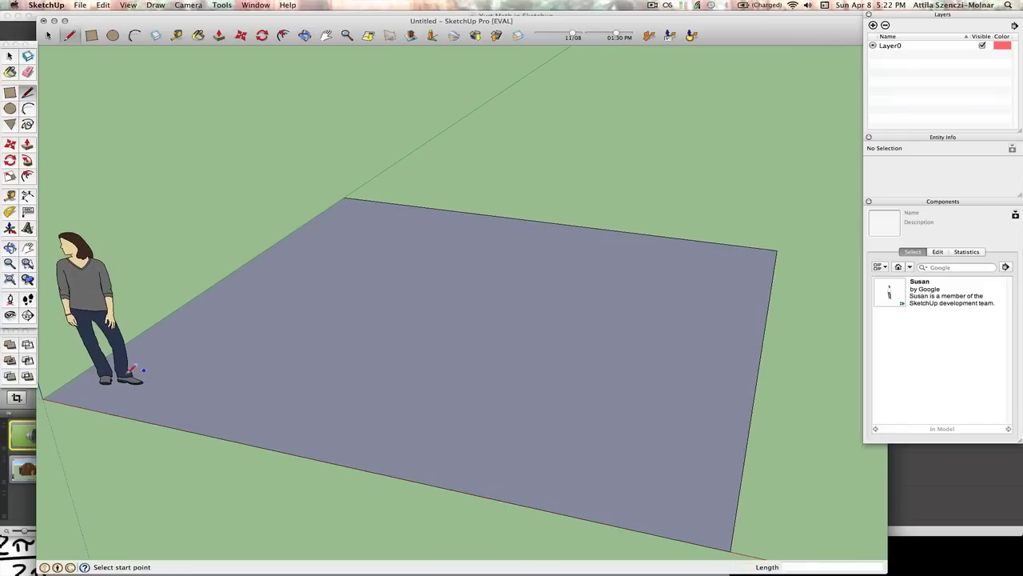
click(43, 397)
click(776, 251)
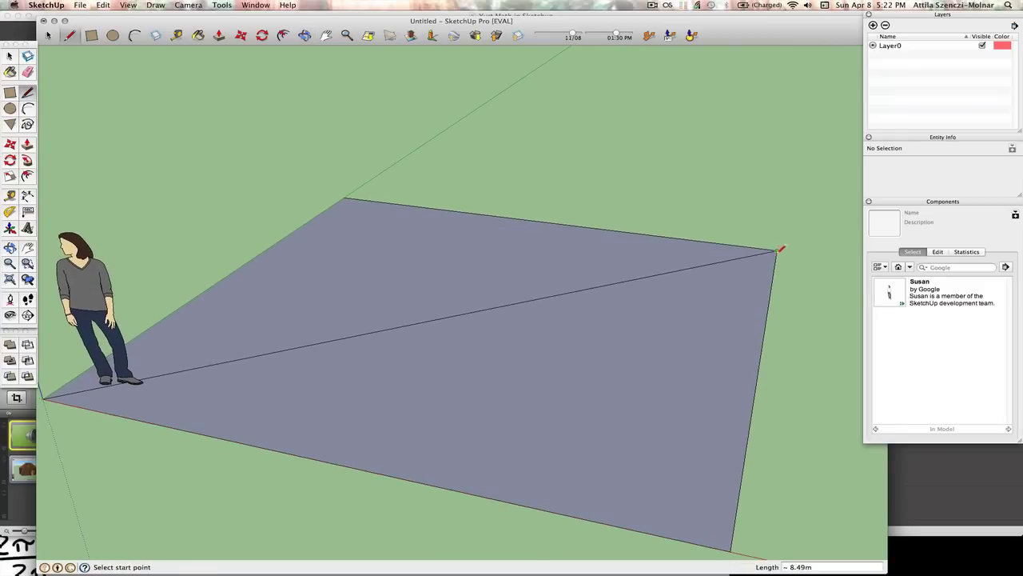
click(731, 549)
click(345, 198)
key(space)
Step: Move the square so its diagonals' crossing sits on the origin
triple_click(445, 341)
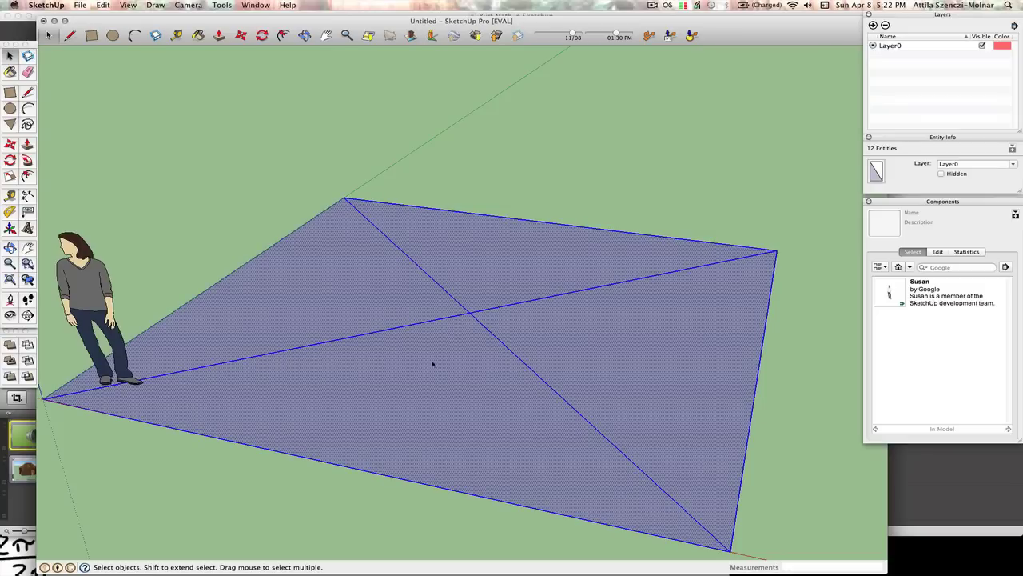
text(gh)
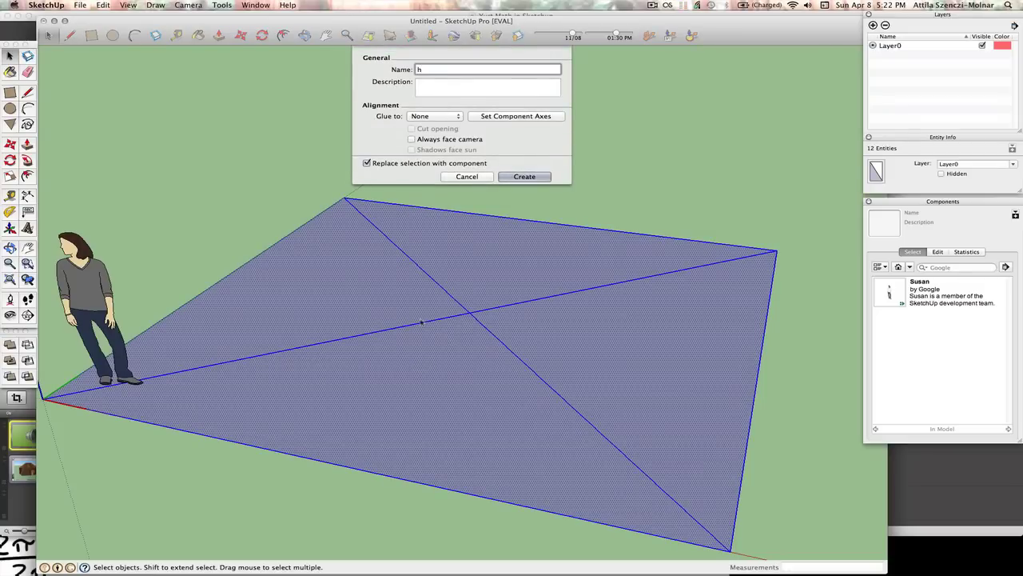
key(Escape)
key(h)
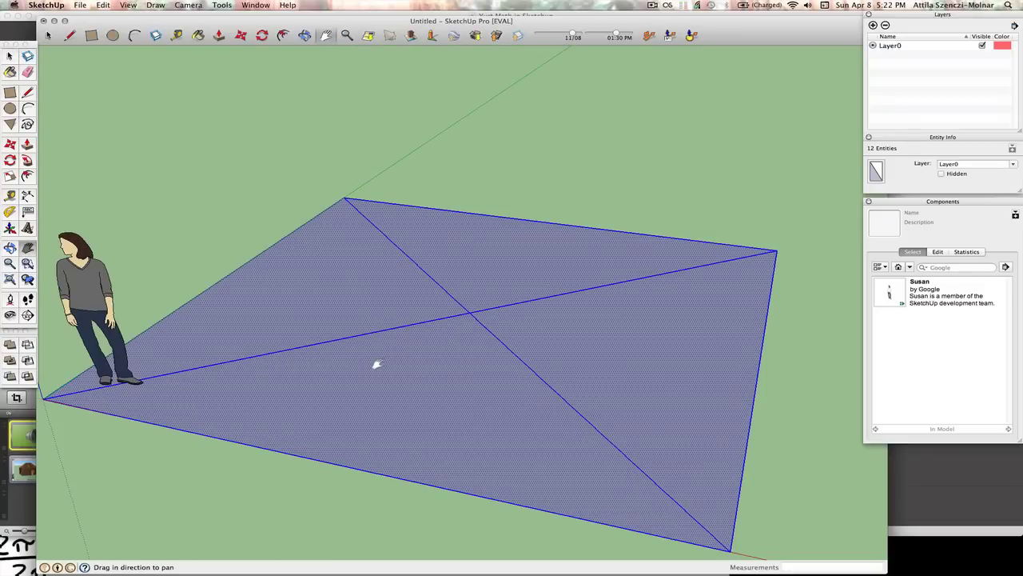
drag(375, 364, 524, 312)
key(m)
click(593, 275)
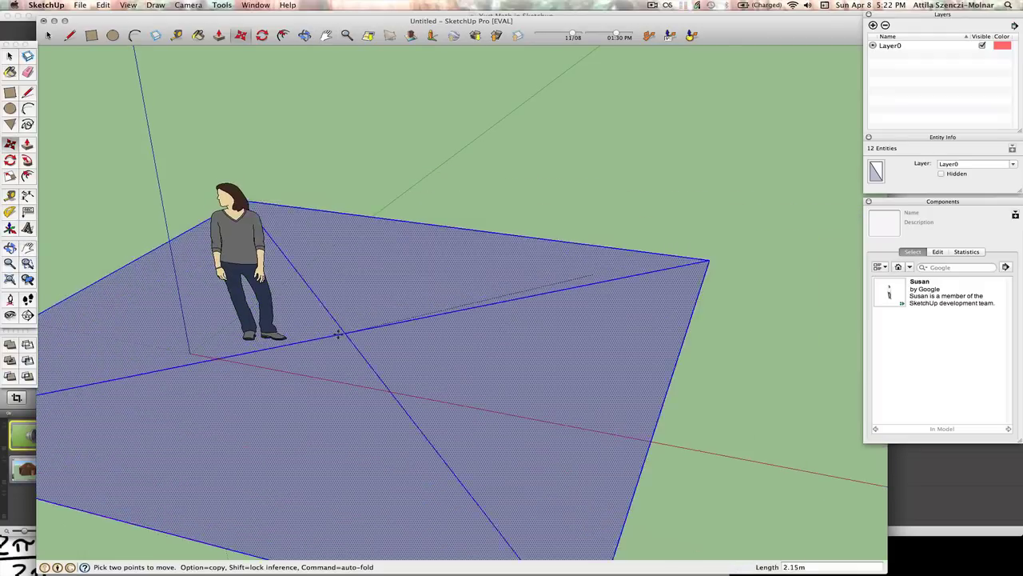
click(189, 353)
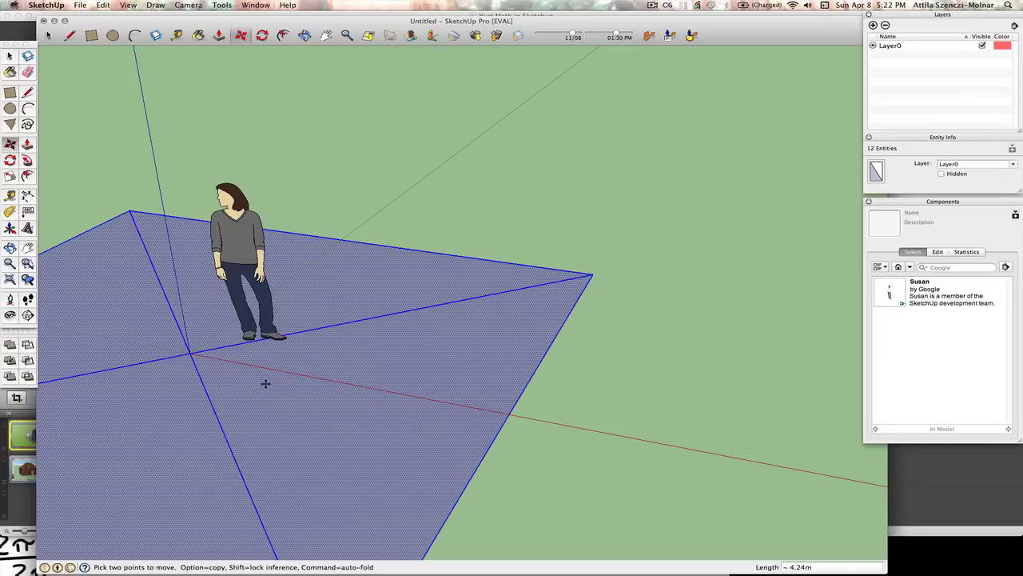
key(h)
drag(265, 383, 552, 302)
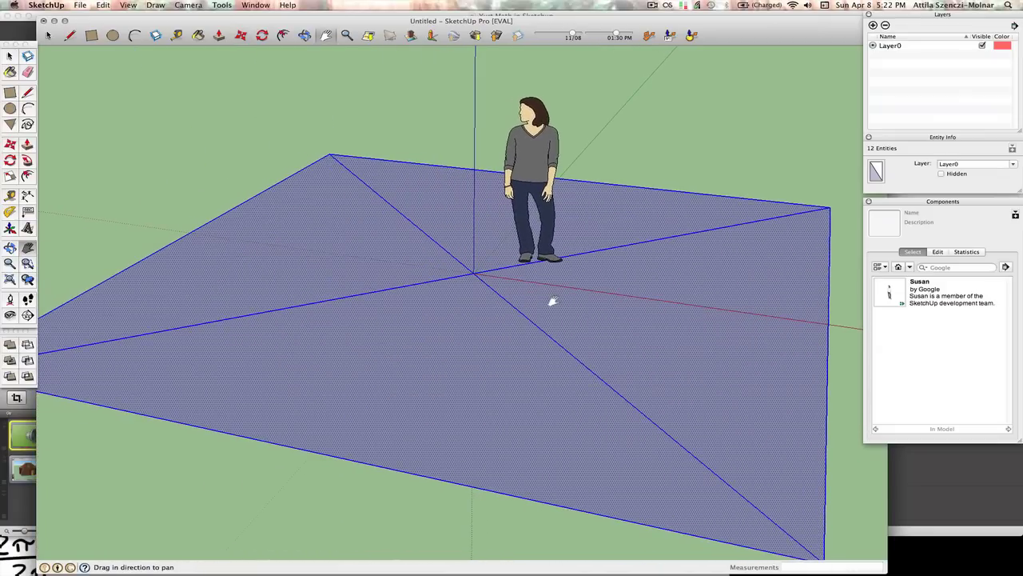
Step: Draw a line from the square's centre to its near edge
key(l)
click(473, 275)
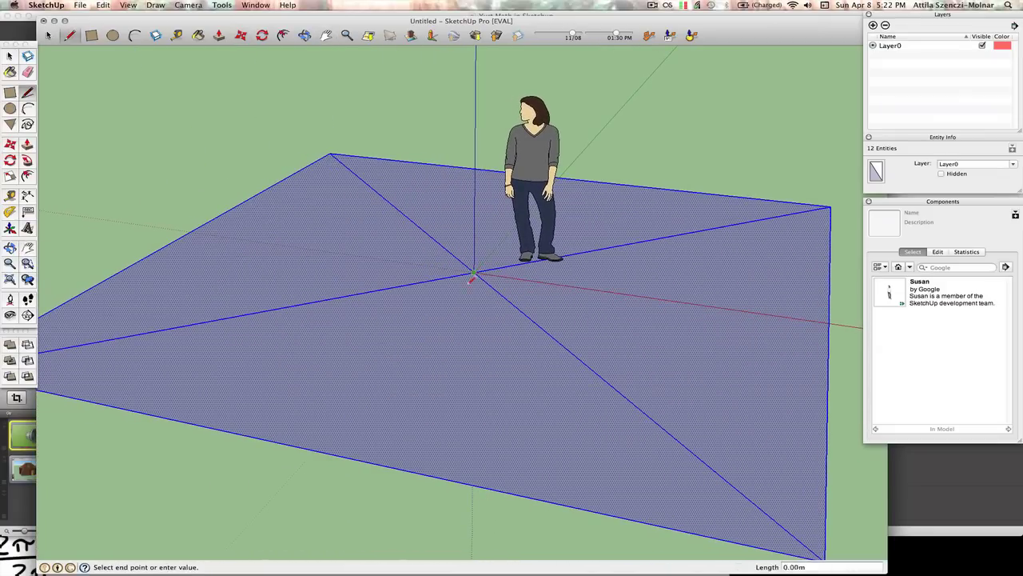
click(318, 448)
key(space)
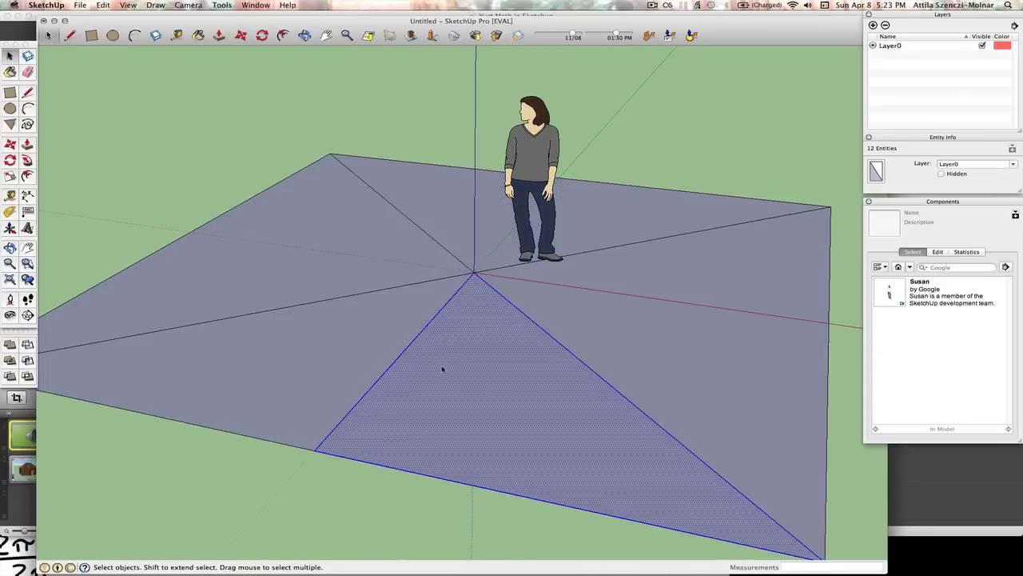
Step: Make the whole square and its lines a component named 'foundation'
triple_click(442, 366)
text(gfoundati)
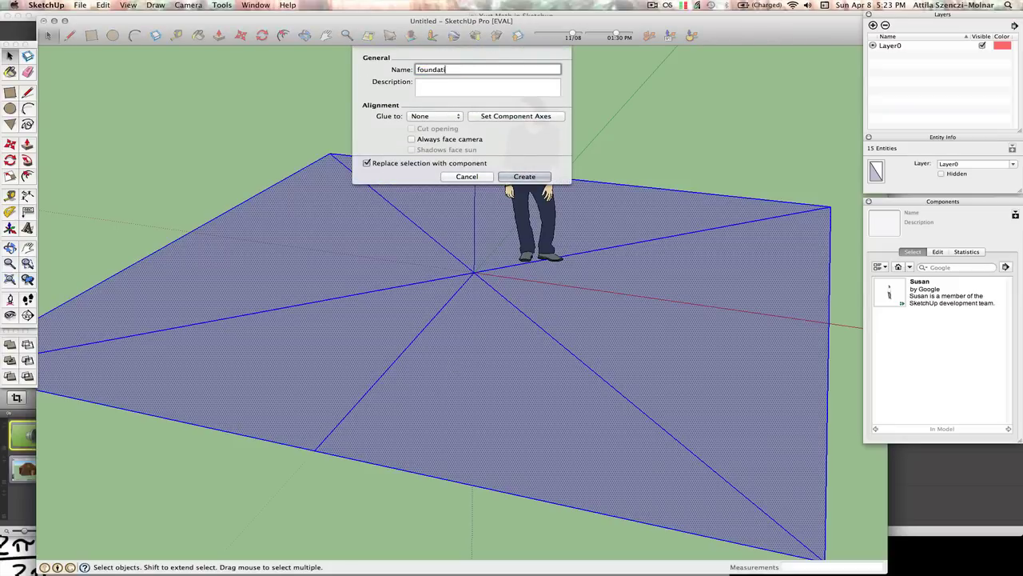
text(on)
key(Return)
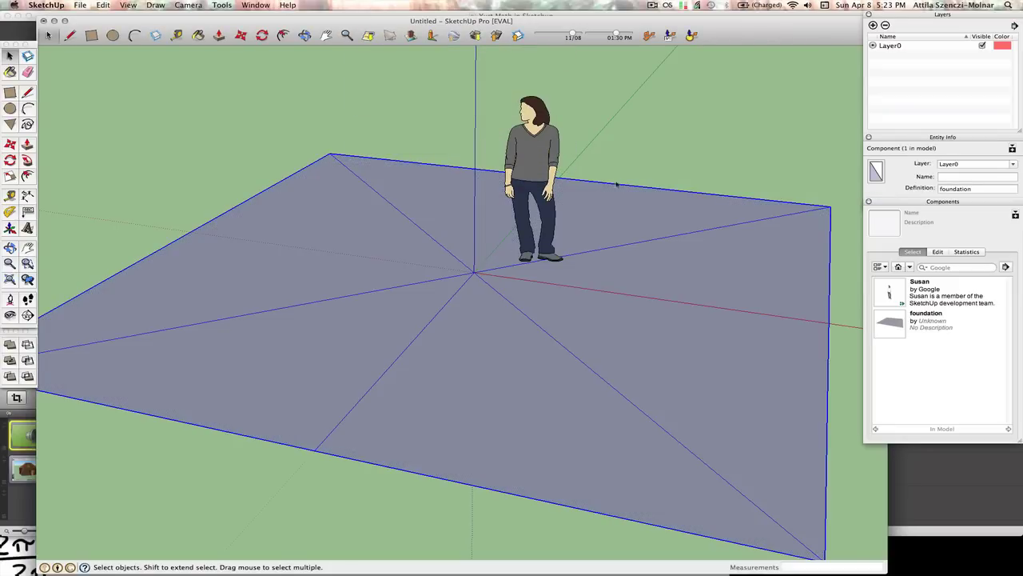
Step: Delete the standing human figure
click(627, 172)
click(556, 168)
key(Delete)
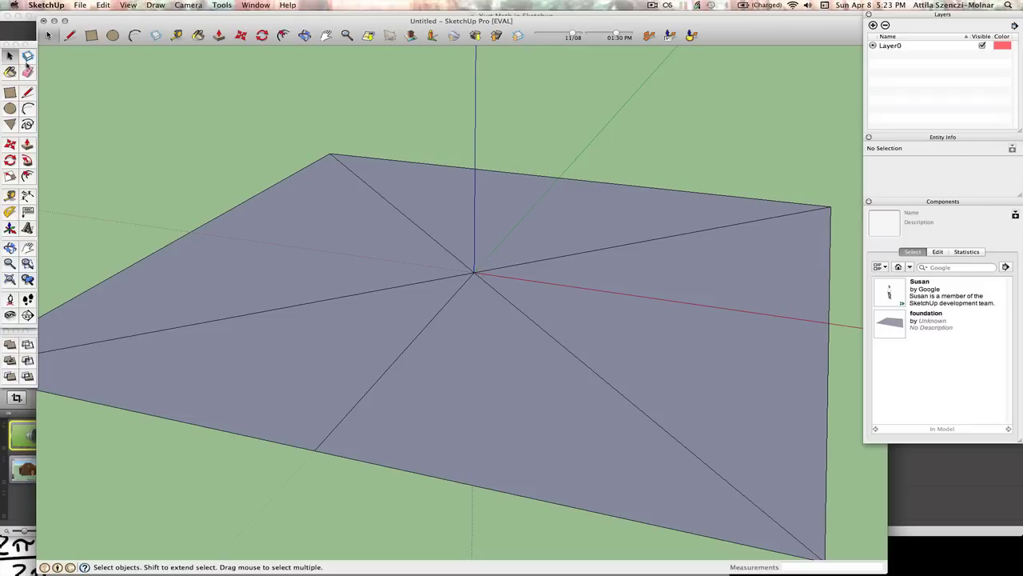
Step: Draw a 6cm × 3cm footprint where the centre line meets the near edge
key(r)
click(315, 450)
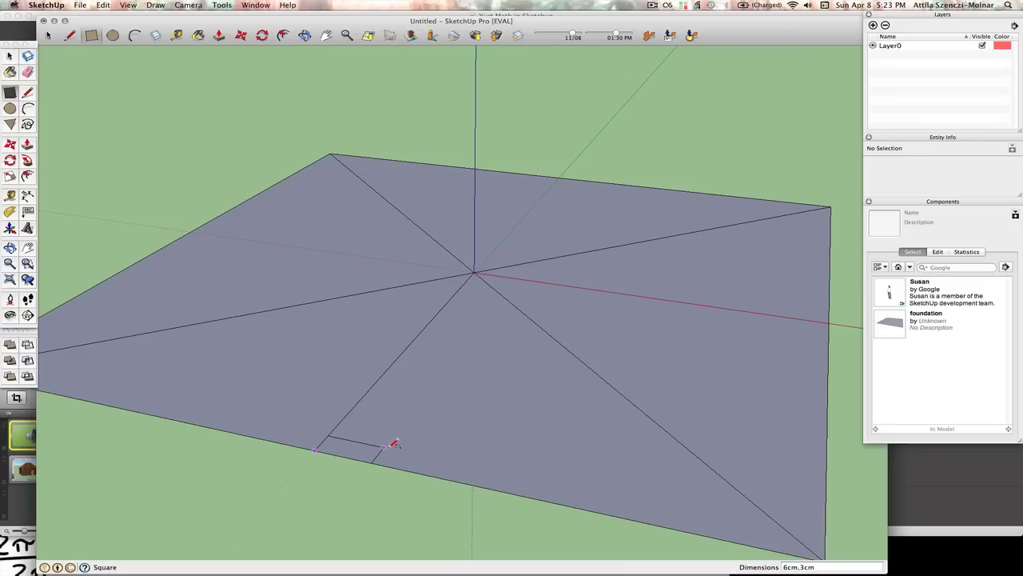
key(Return)
Step: Pull the footprint up 2.20m into a tall post
key(o)
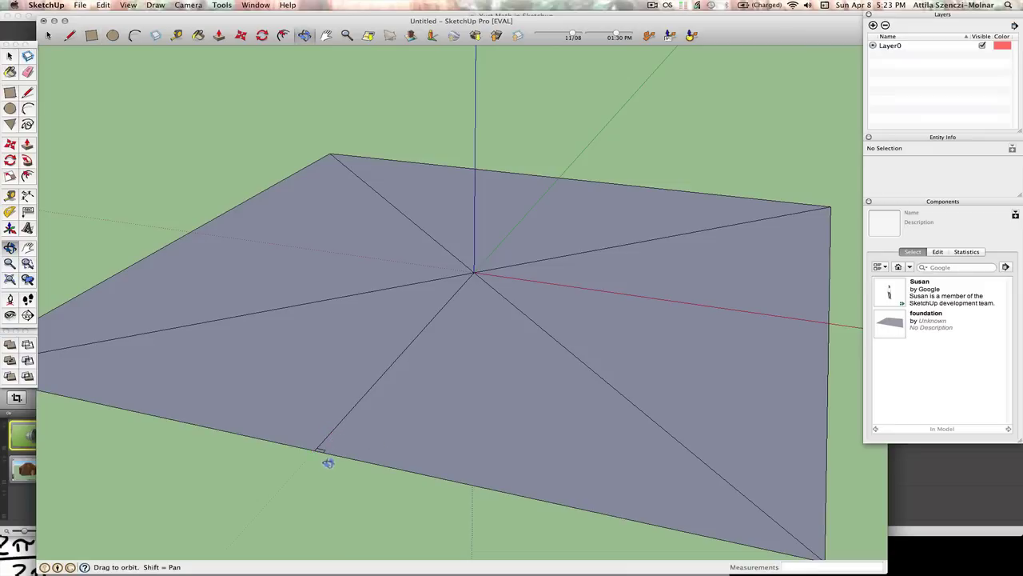
drag(327, 462, 451, 152)
key(z)
key(p)
drag(345, 426, 351, 292)
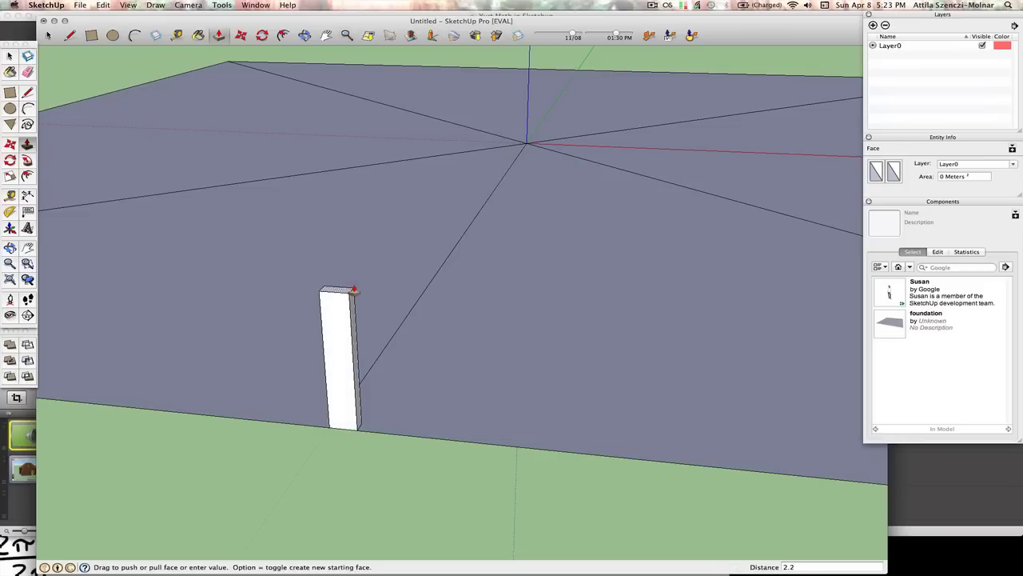
key(Return)
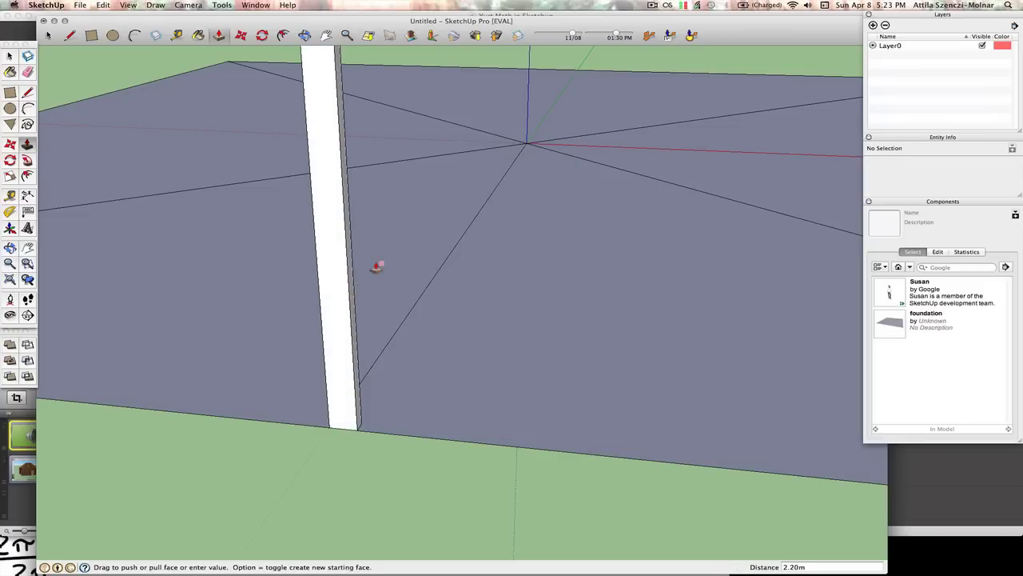
key(z)
drag(429, 258, 458, 365)
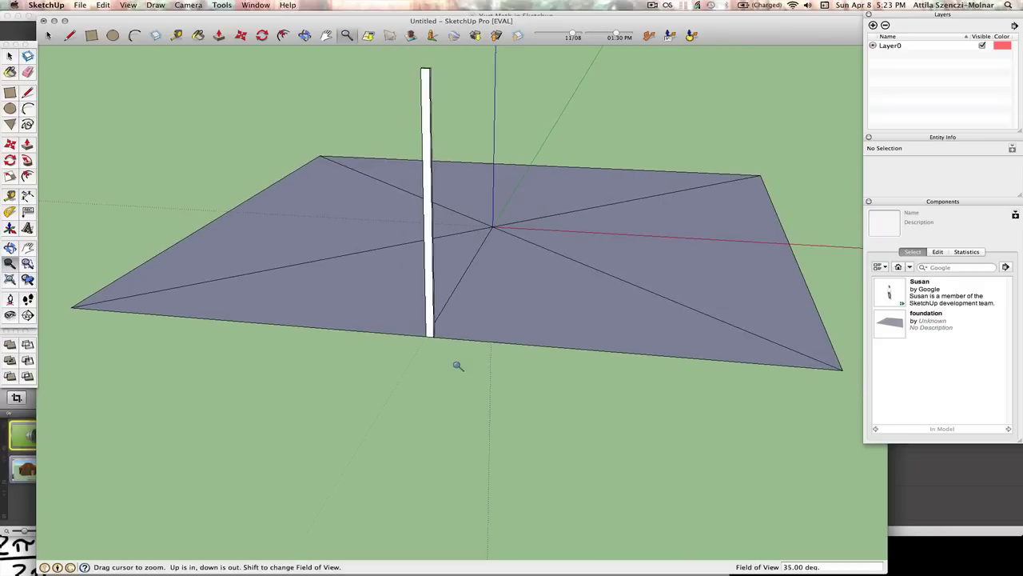
shift+middle_drag(486, 273, 471, 290)
Step: Zoom in on the 2.20m post and select all its faces and edges
key(space)
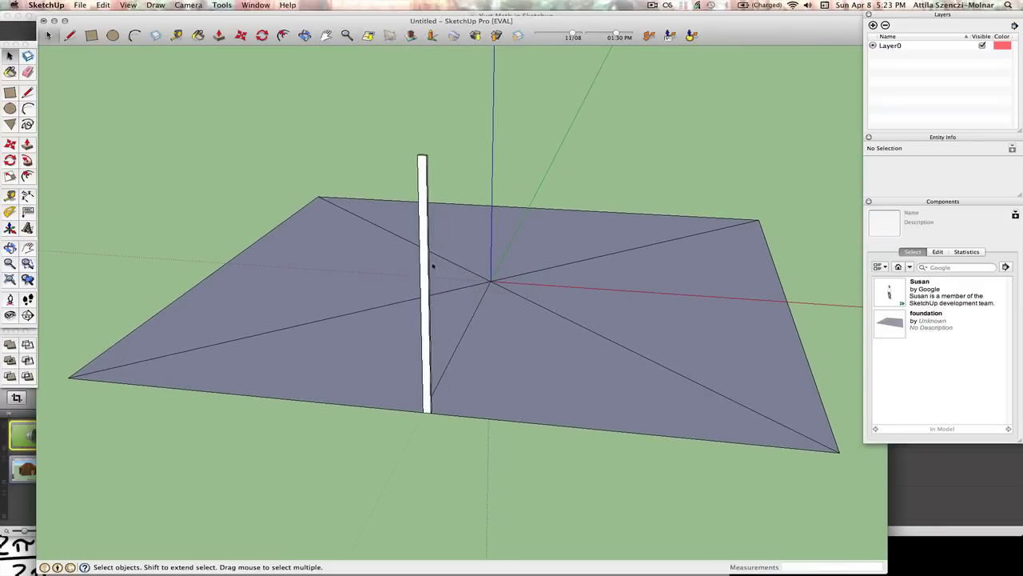
middle_drag(432, 414, 572, 322)
key(z)
drag(479, 355, 466, 238)
key(space)
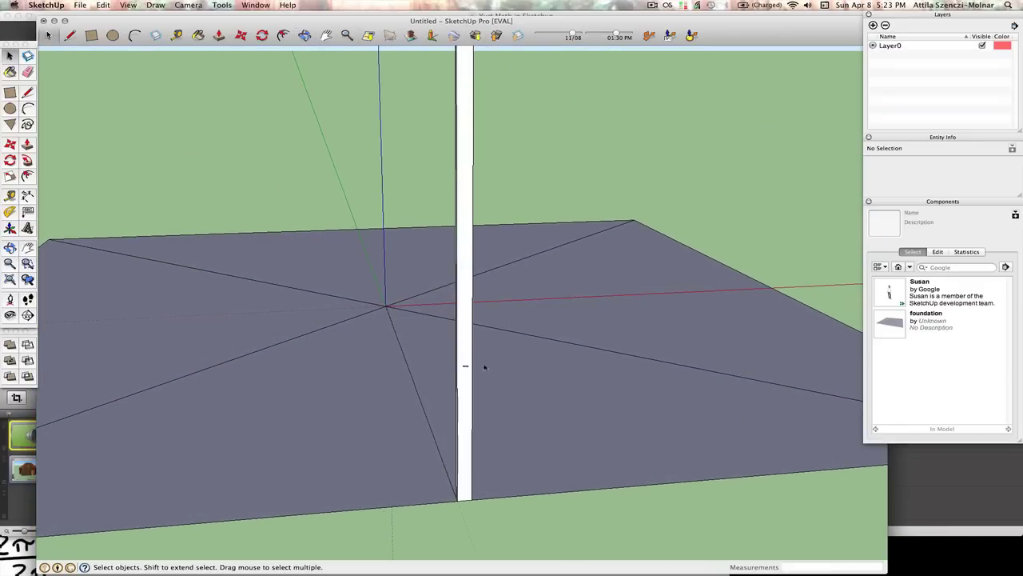
triple_click(467, 387)
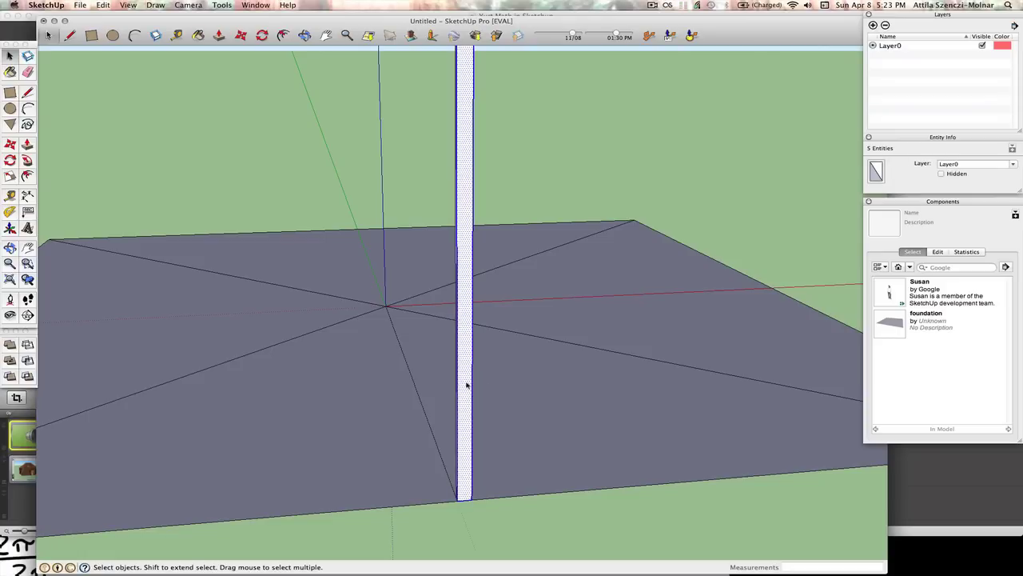
Step: Turn the selected pole into a component named 'stick'
text(g)
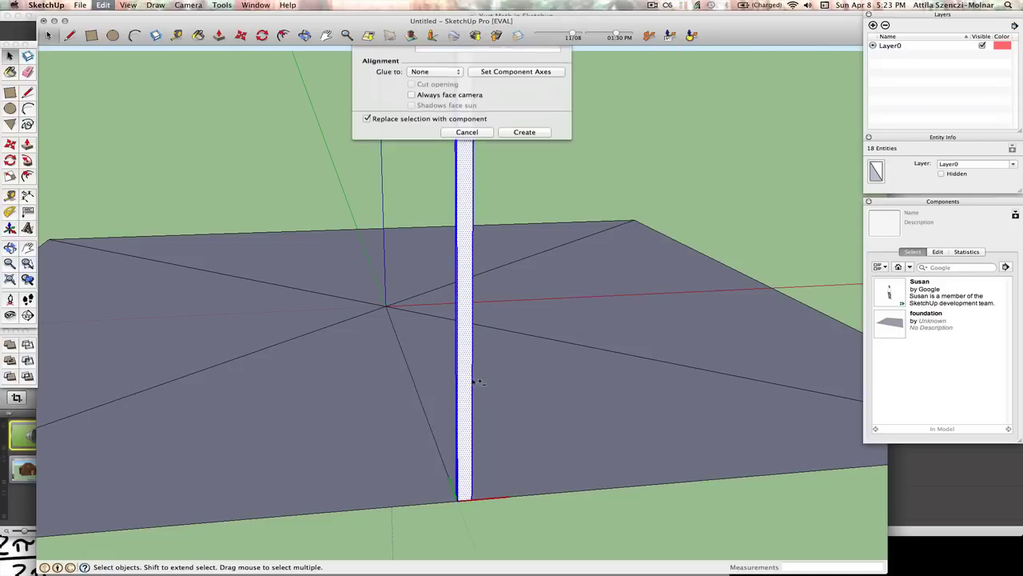
text(stick)
key(Return)
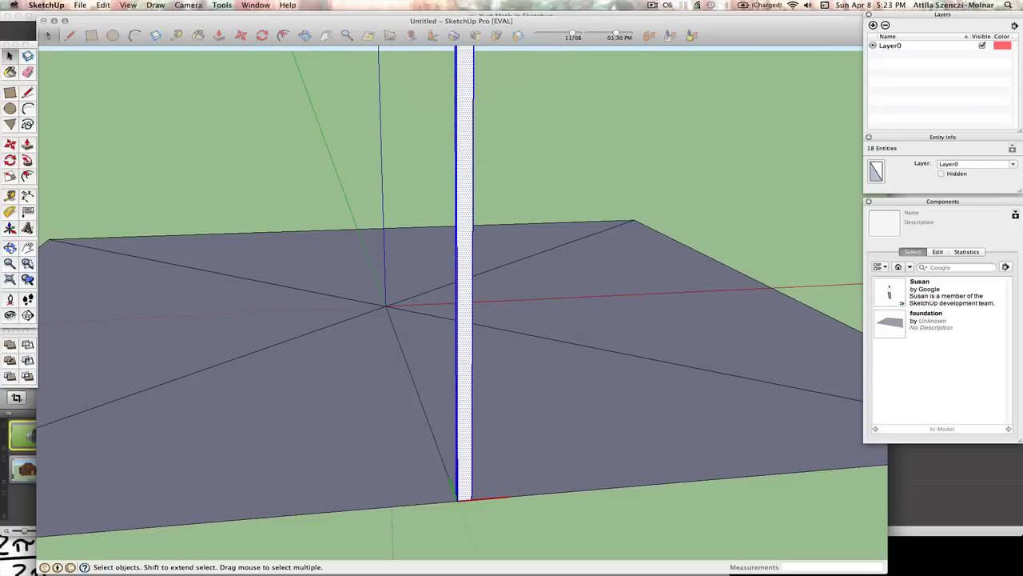
key(q)
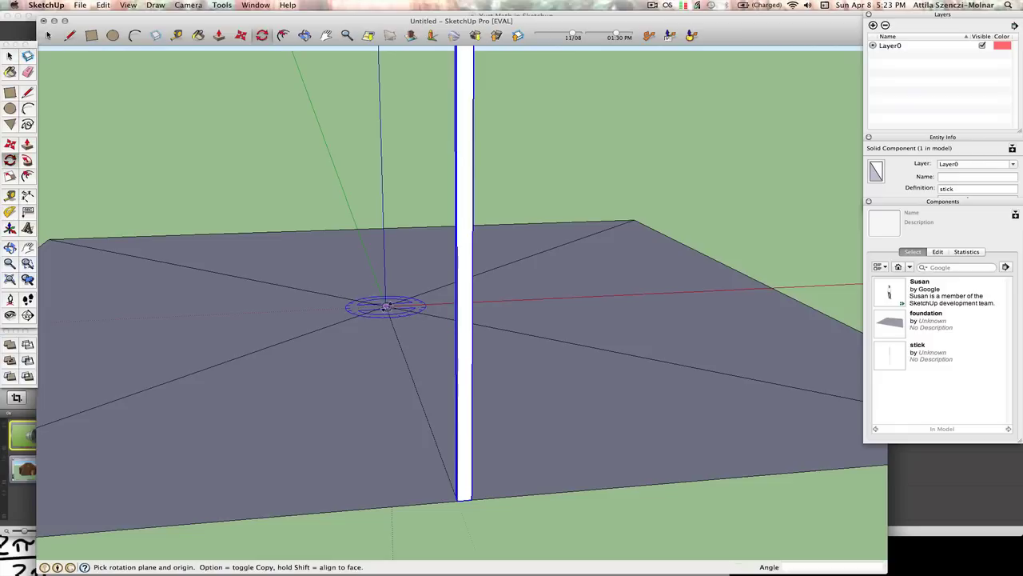
click(386, 307)
click(464, 499)
click(457, 499)
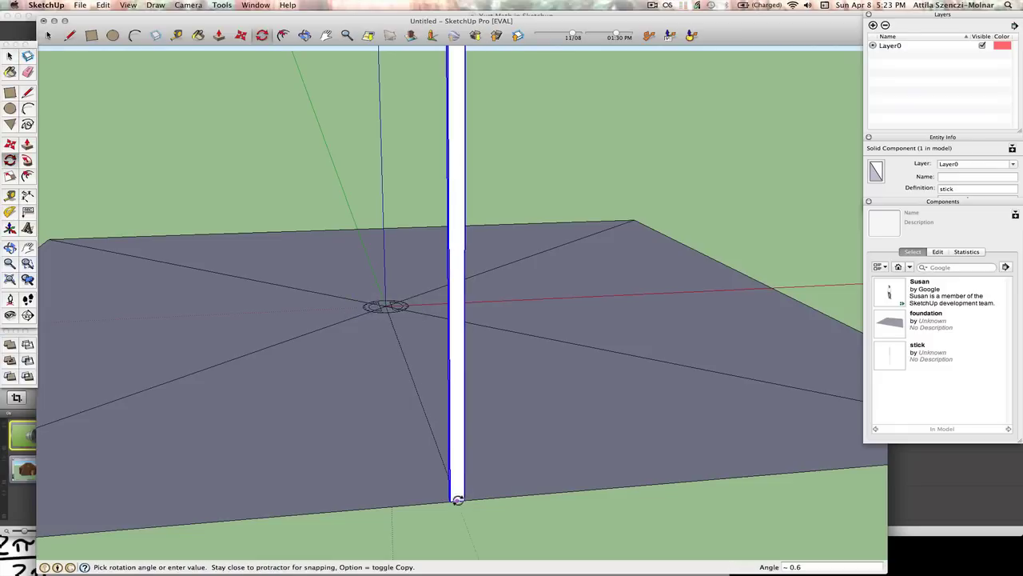
key(space)
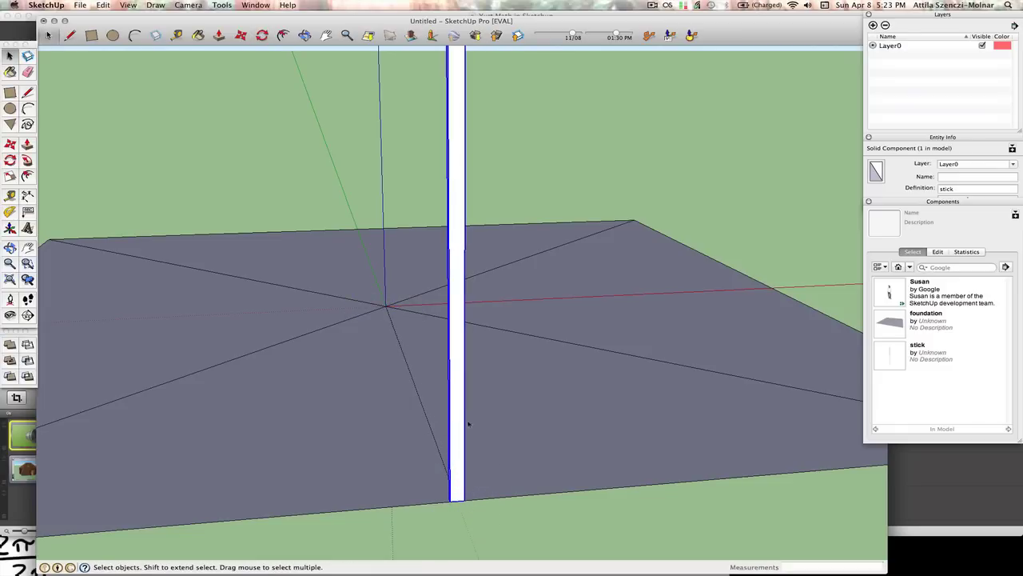
Step: Tilt the stick 20° about its base on the foundation edge
key(q)
click(457, 500)
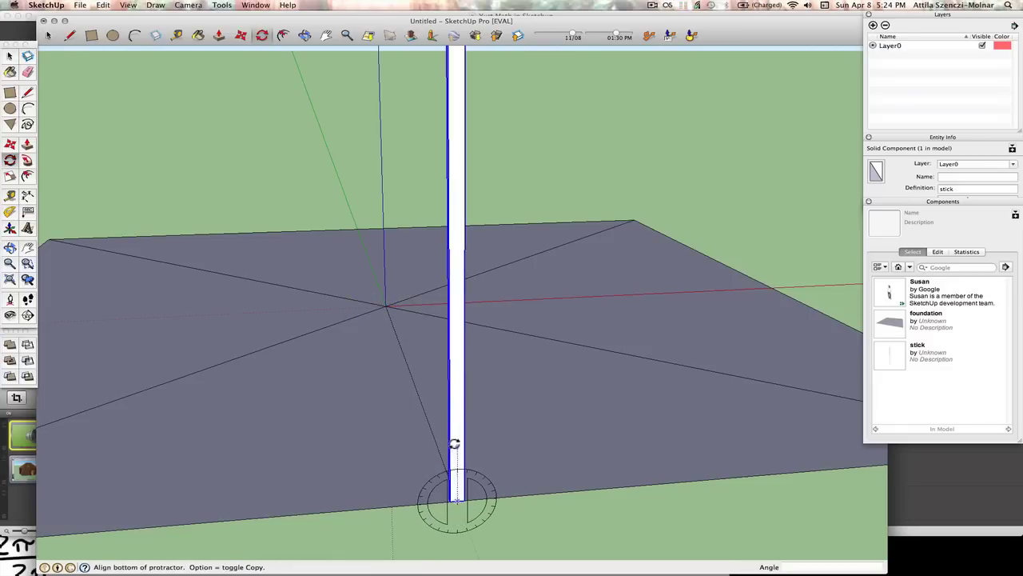
click(455, 410)
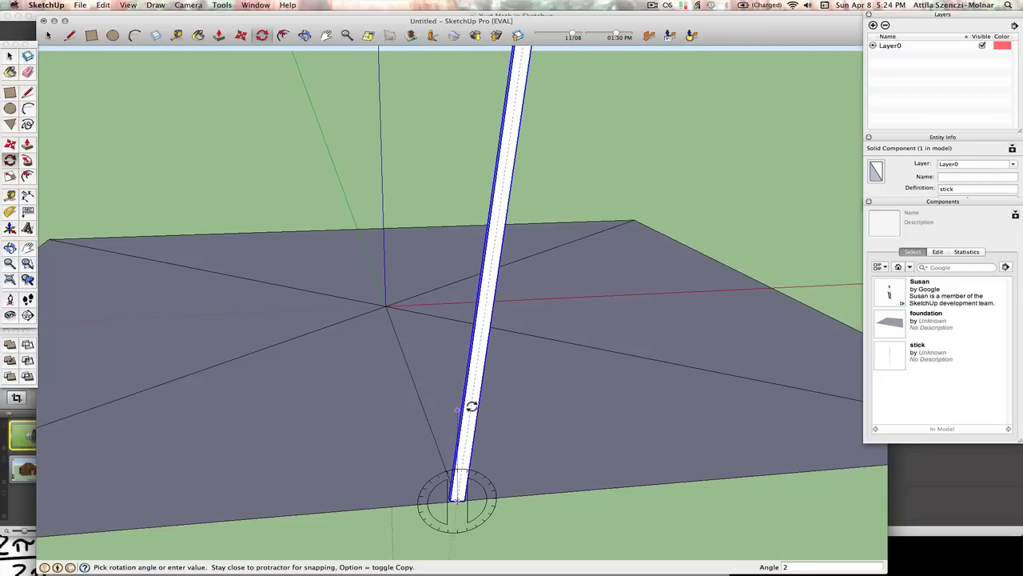
click(471, 408)
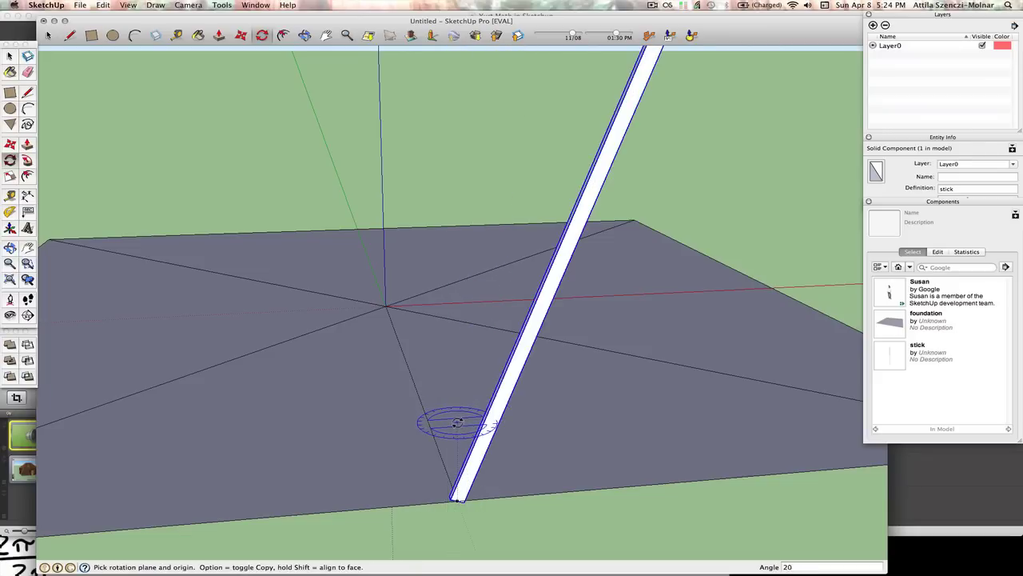
Step: Copy the stick 20° around the foundation centre and array it x16
key(space)
key(q)
click(386, 309)
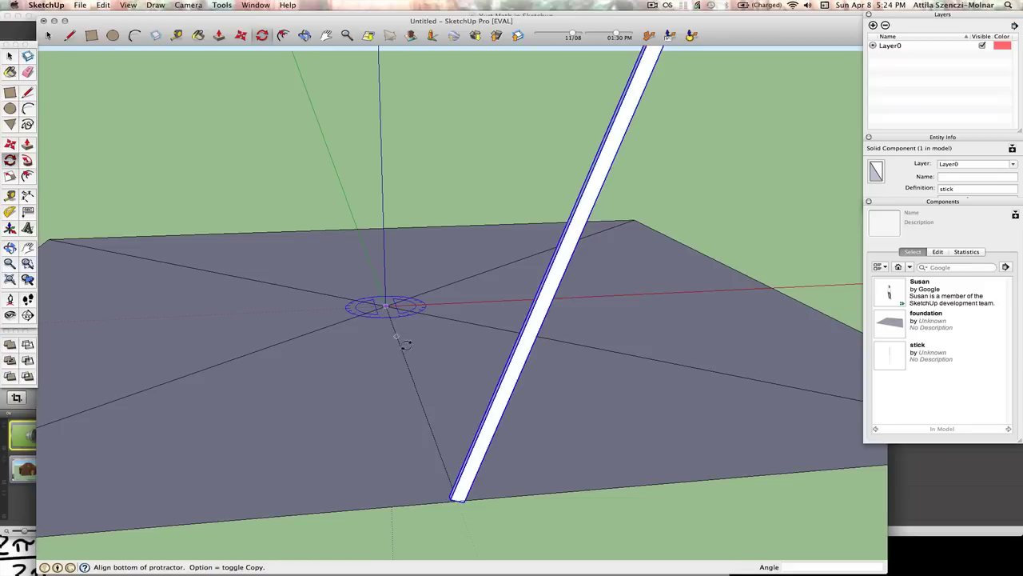
click(457, 499)
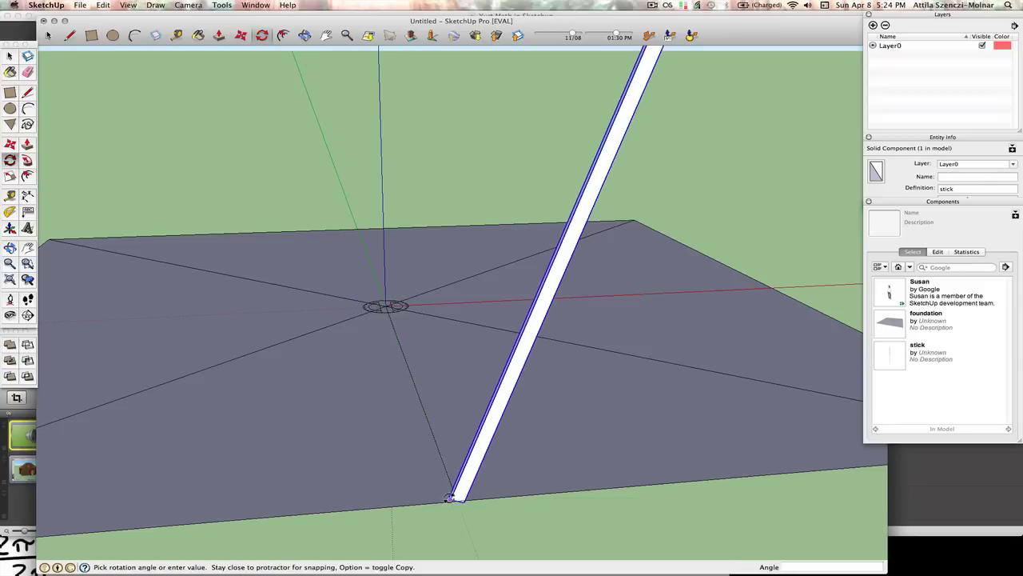
click(386, 306)
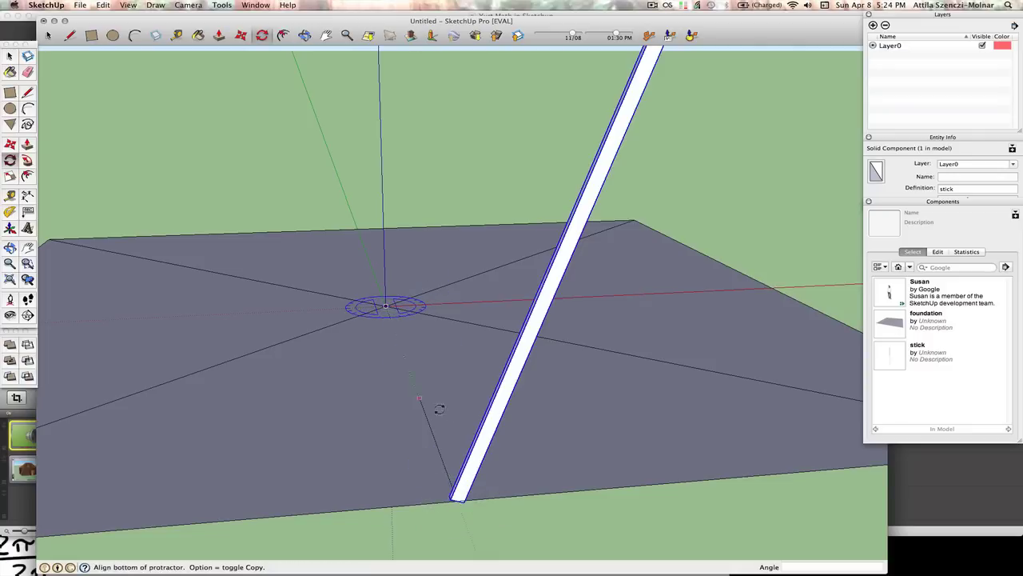
click(457, 499)
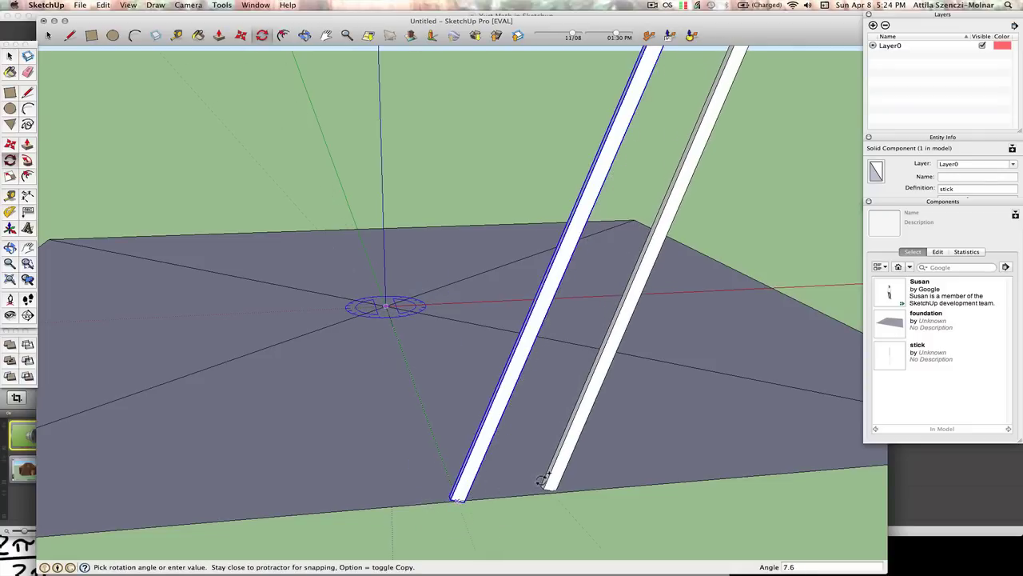
text(20)
key(Return)
text(x)
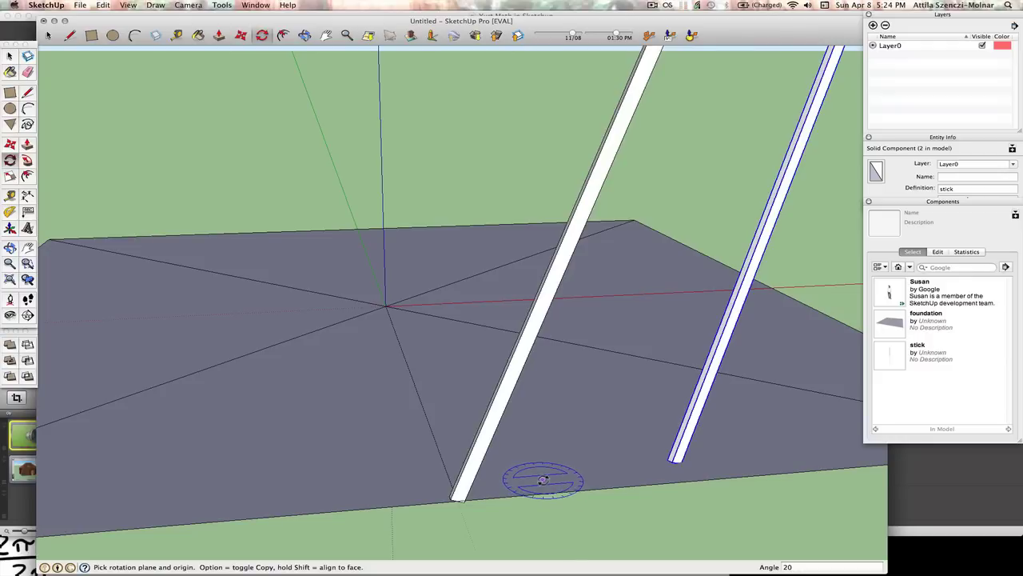
text(16)
key(Return)
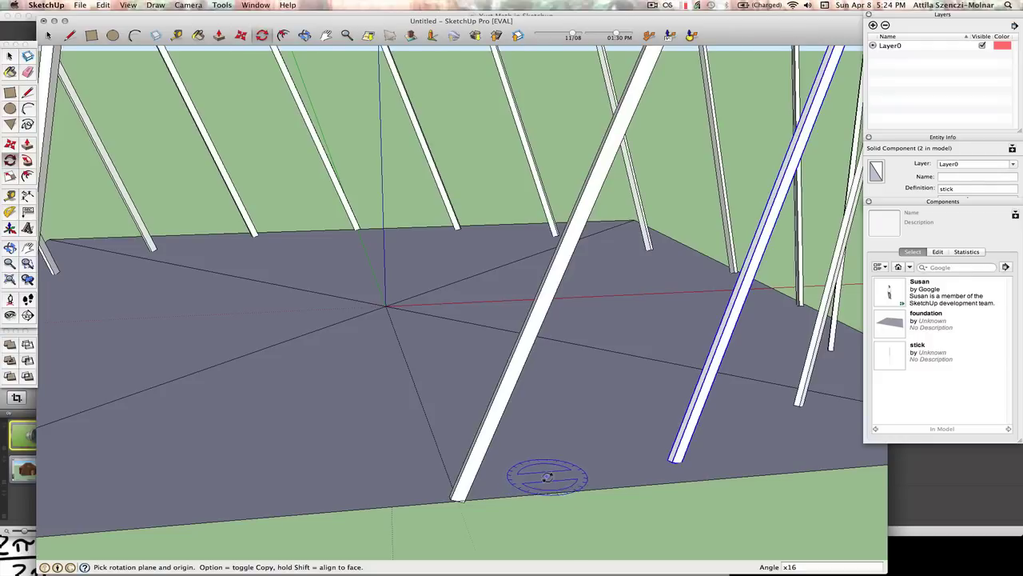
key(space)
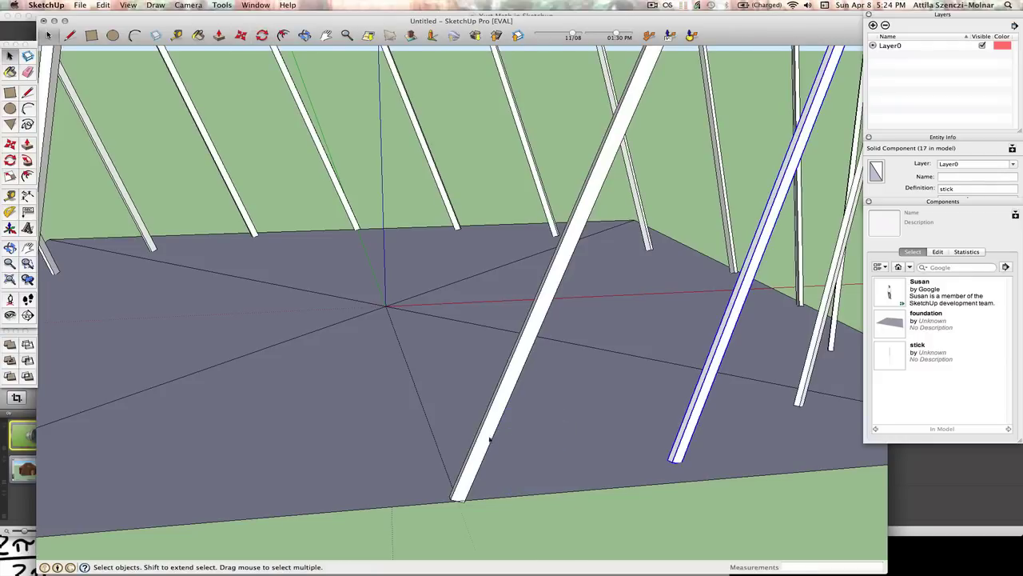
Step: Copy all sticks rotated 40° about the stick base so they cross in V shapes
key(super+a)
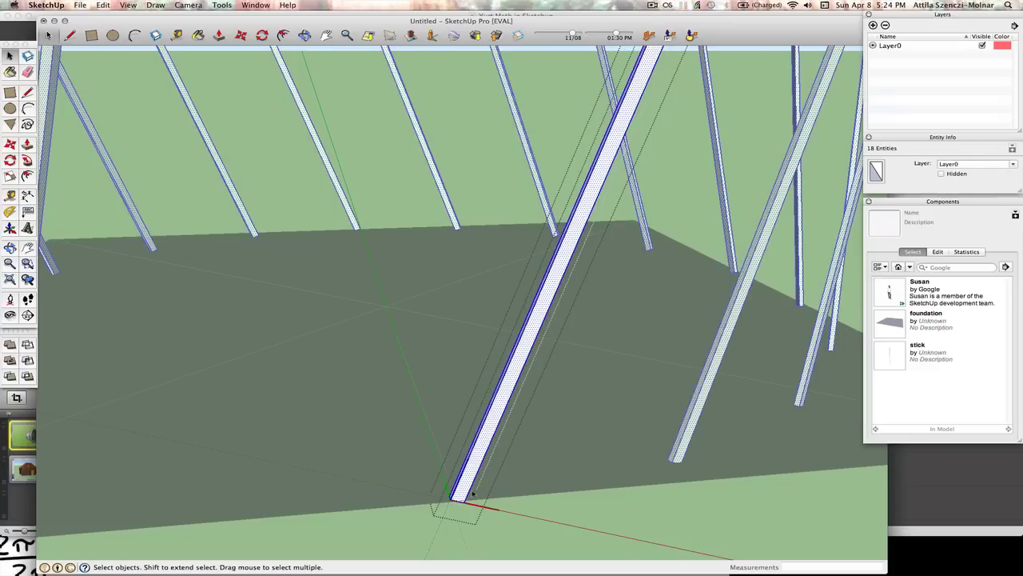
key(q)
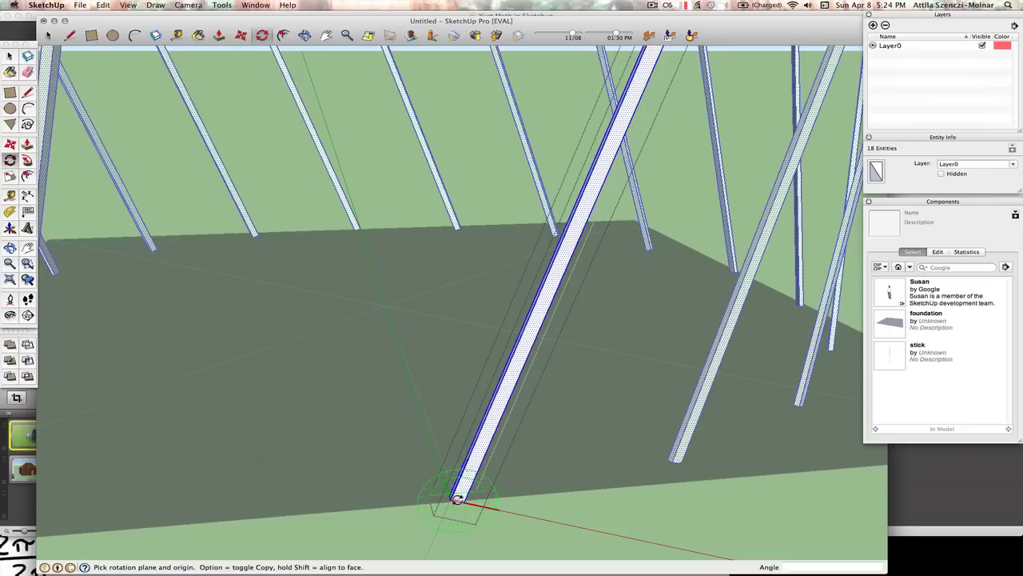
drag(457, 499, 478, 444)
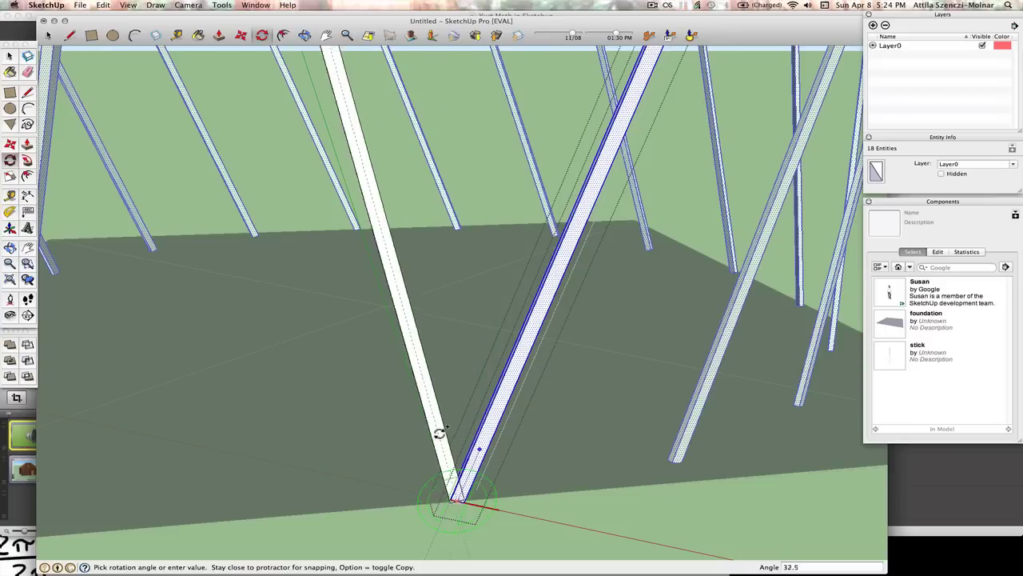
text(40)
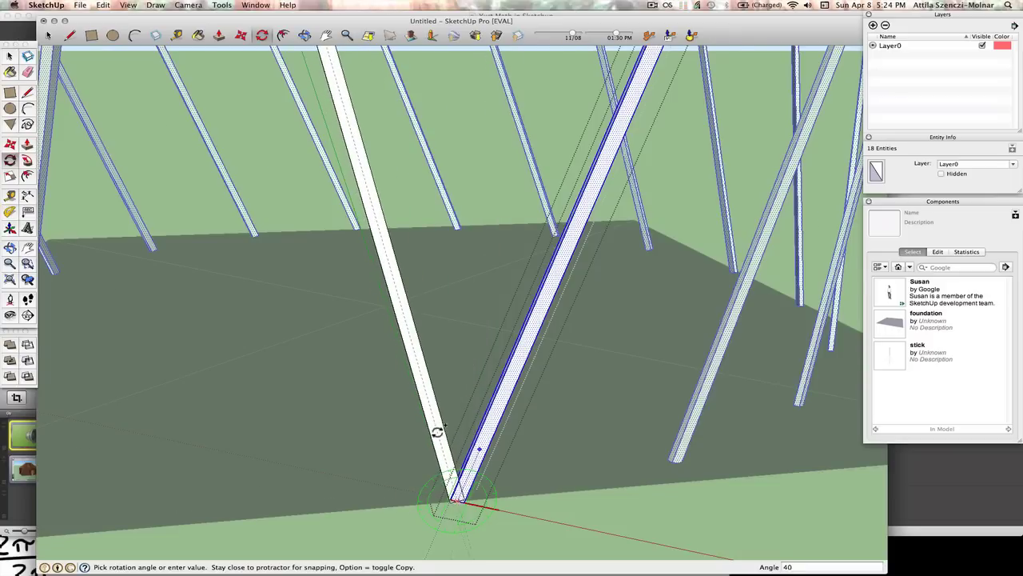
key(Return)
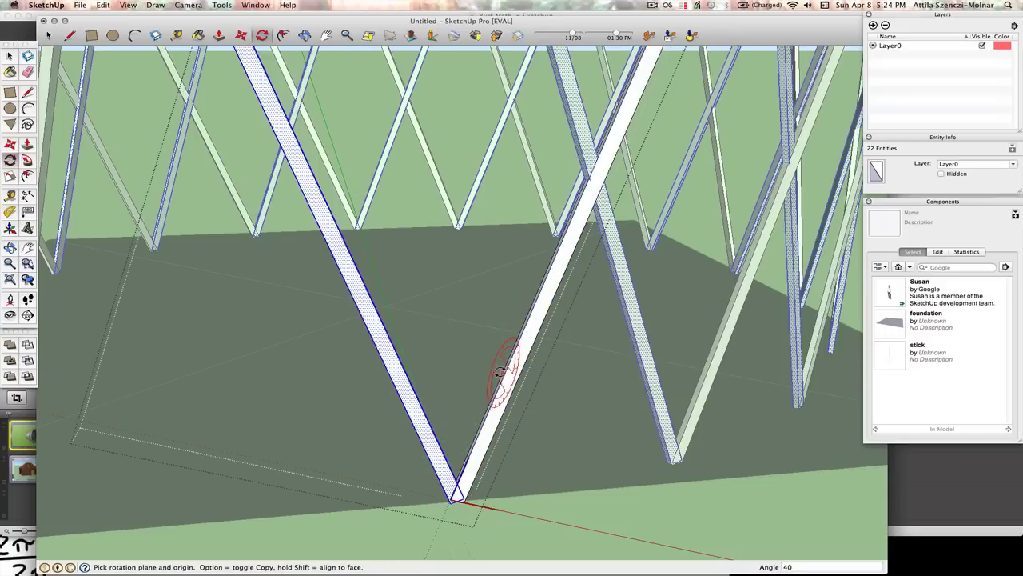
key(space)
shift+middle_drag(484, 396, 496, 361)
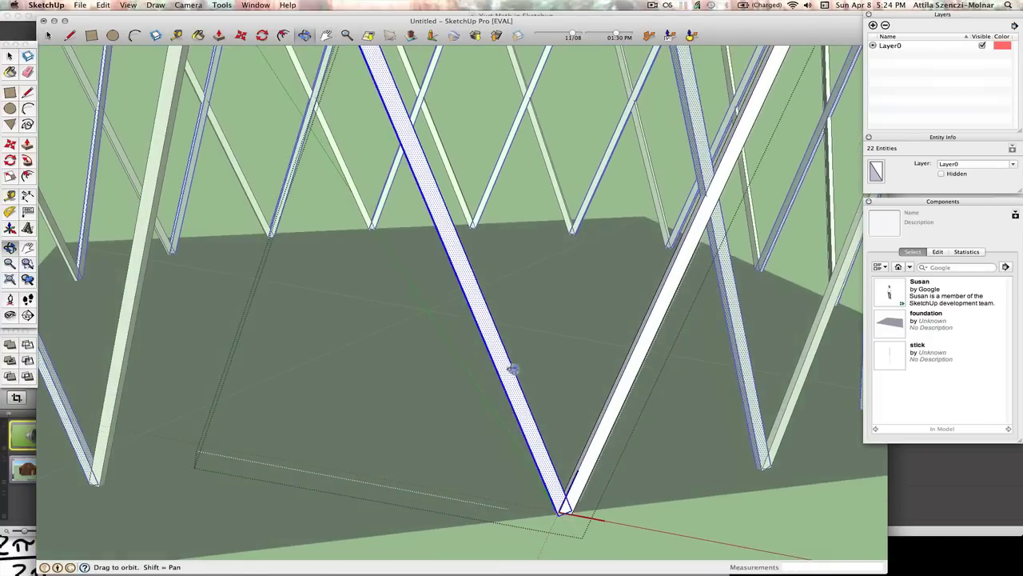
Step: Group all the crossed sticks into one lattice group
scroll(496, 362, up, 2)
scroll(519, 364, down, 5)
scroll(540, 366, down, 2)
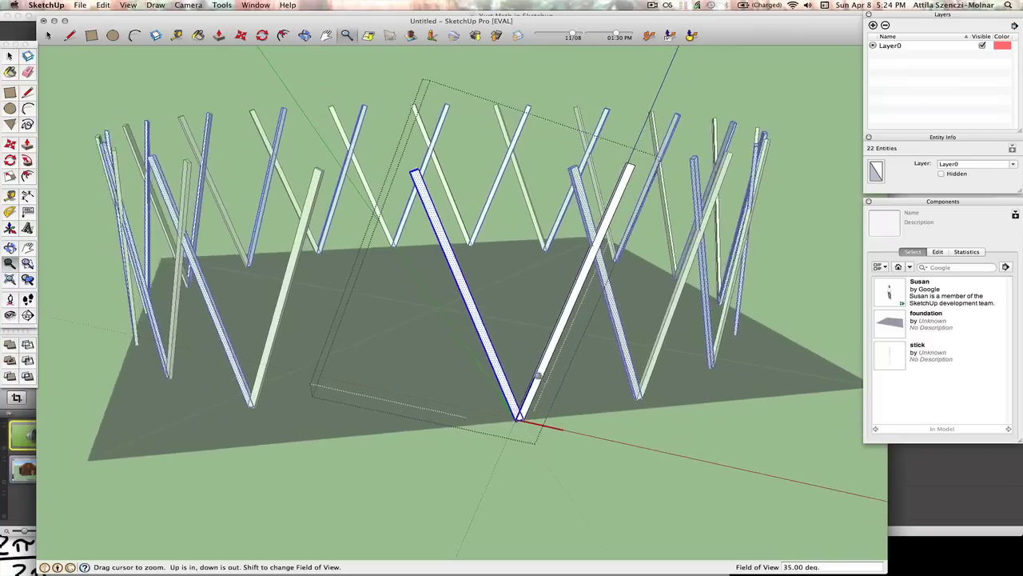
scroll(519, 320, up, 4)
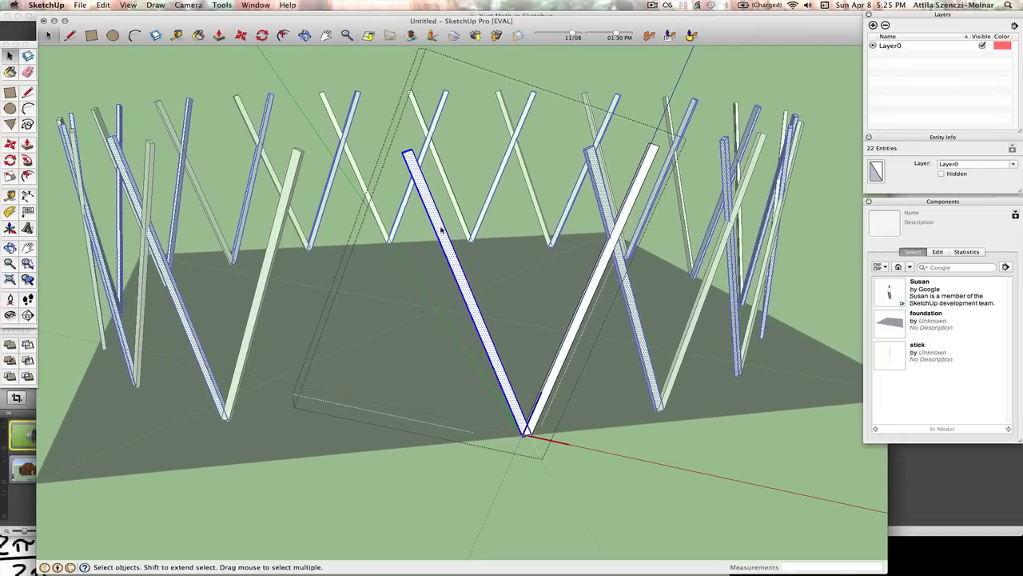
click(474, 142)
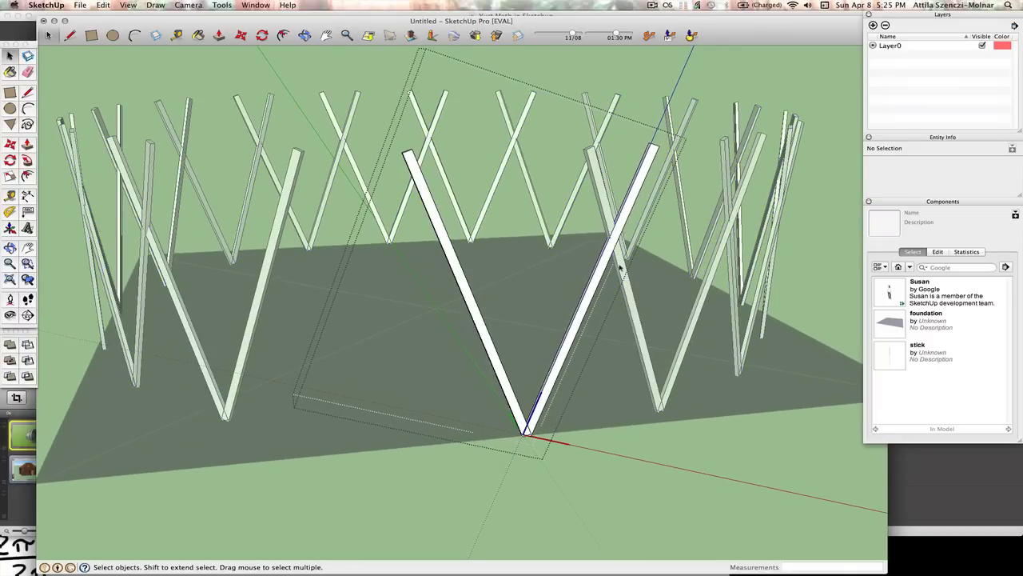
key(super+a)
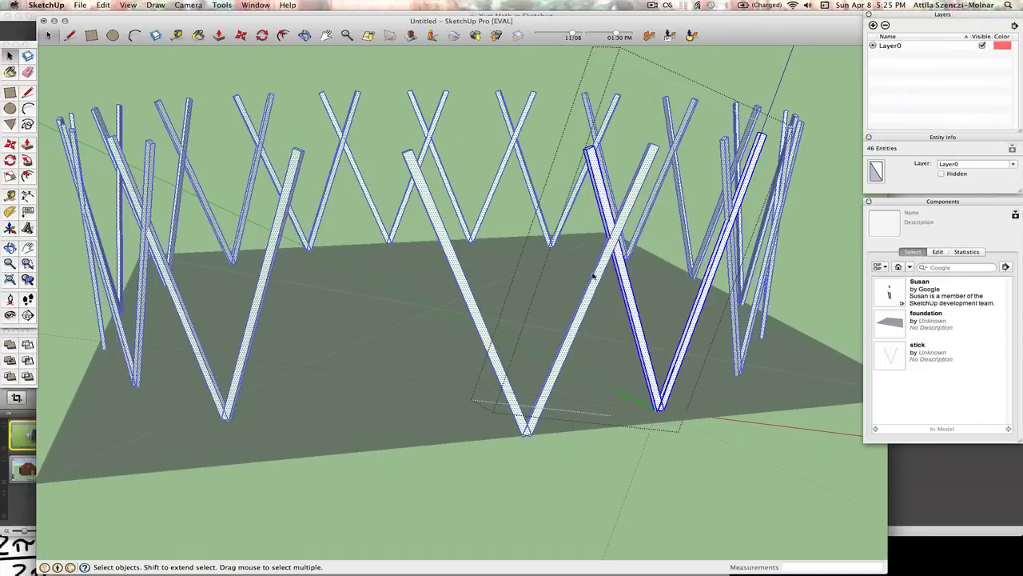
key(g)
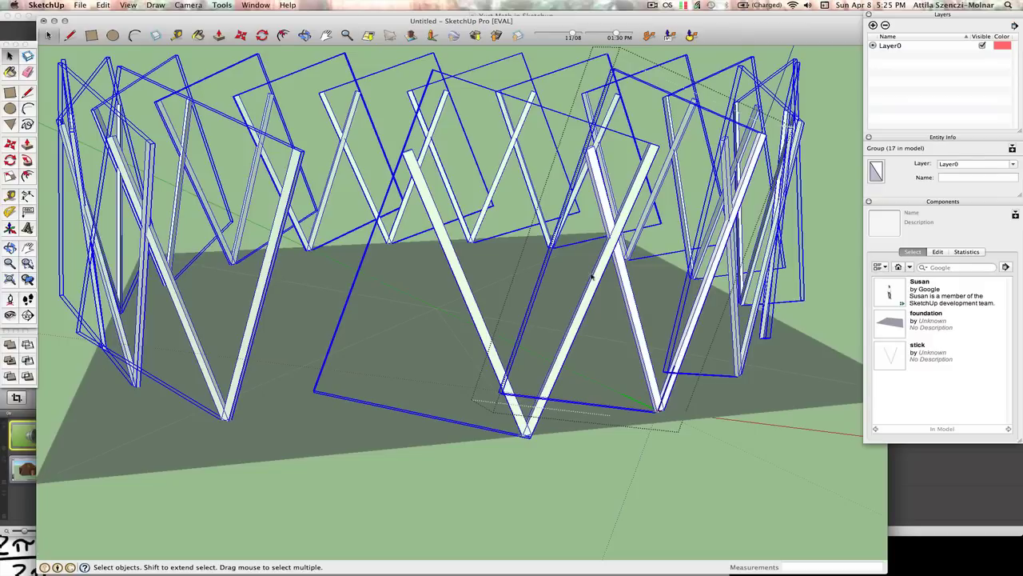
Step: Copy the lattice group 10° around the foundation centre to fill the gaps
key(q)
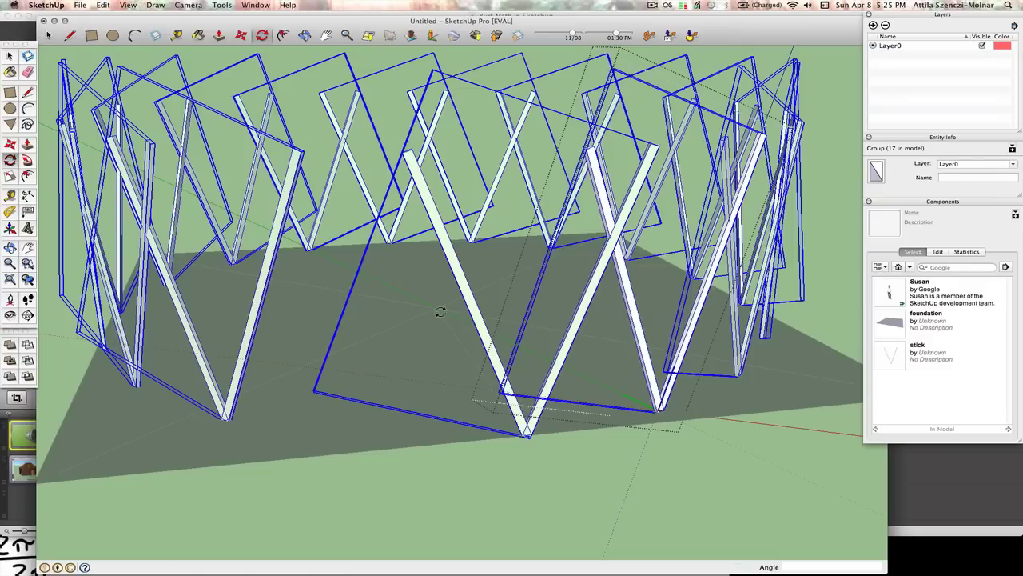
drag(434, 310, 506, 412)
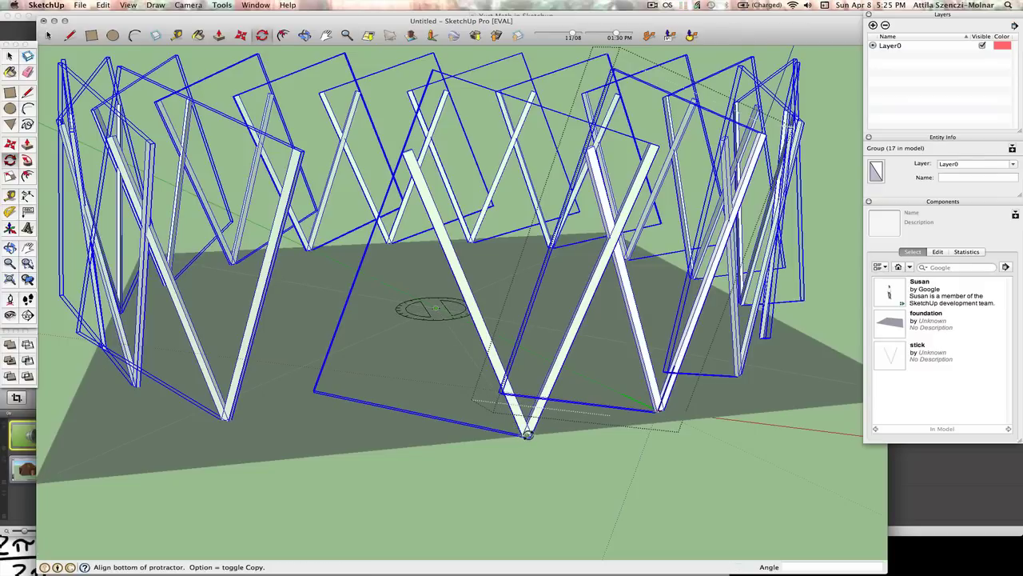
click(527, 433)
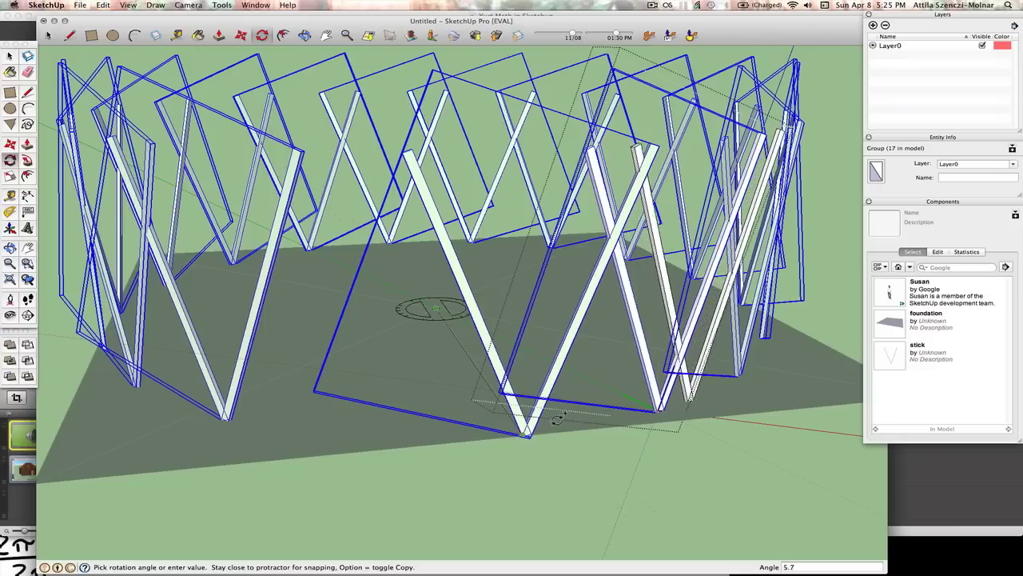
text(10)
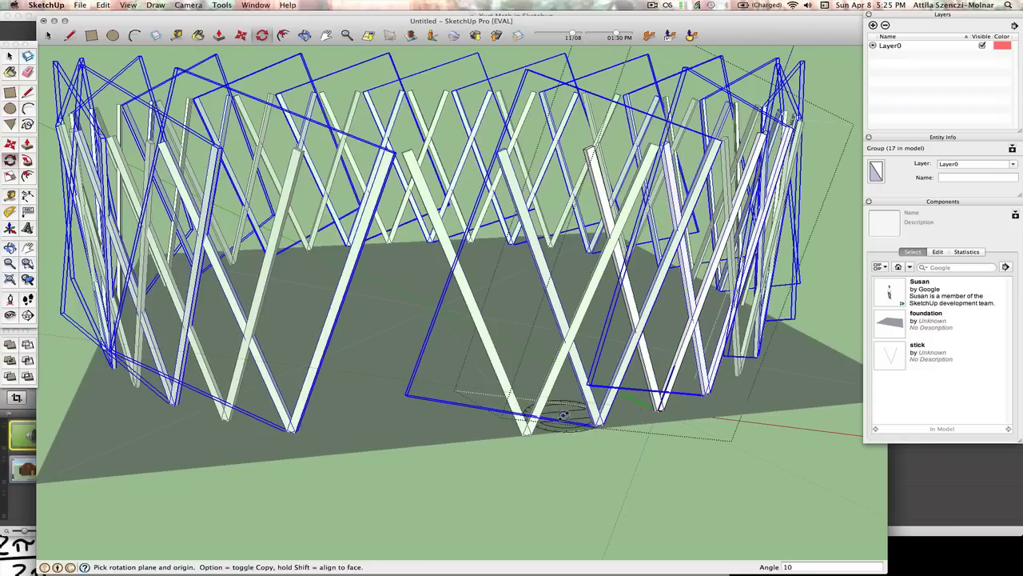
key(Return)
key(space)
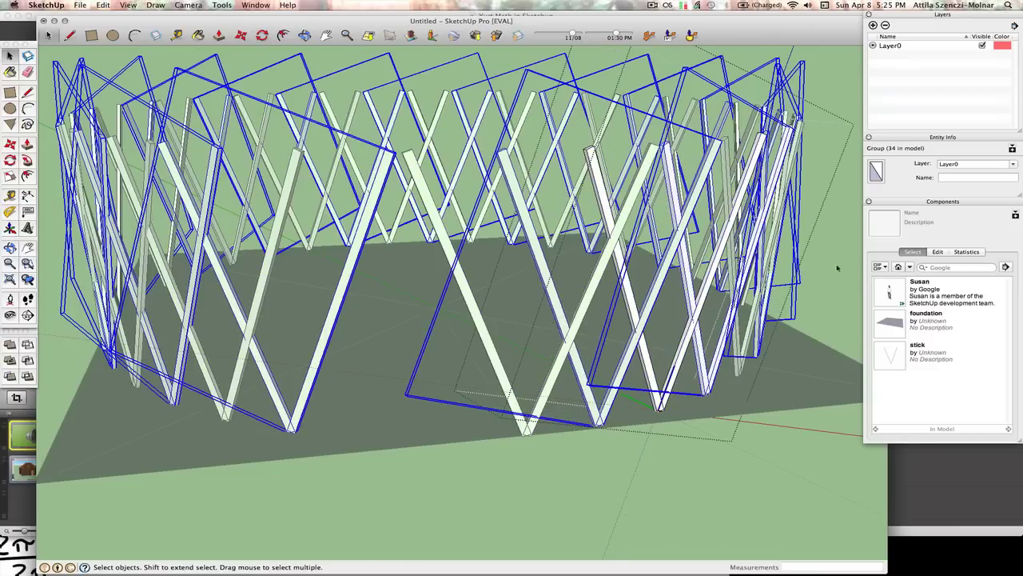
click(837, 268)
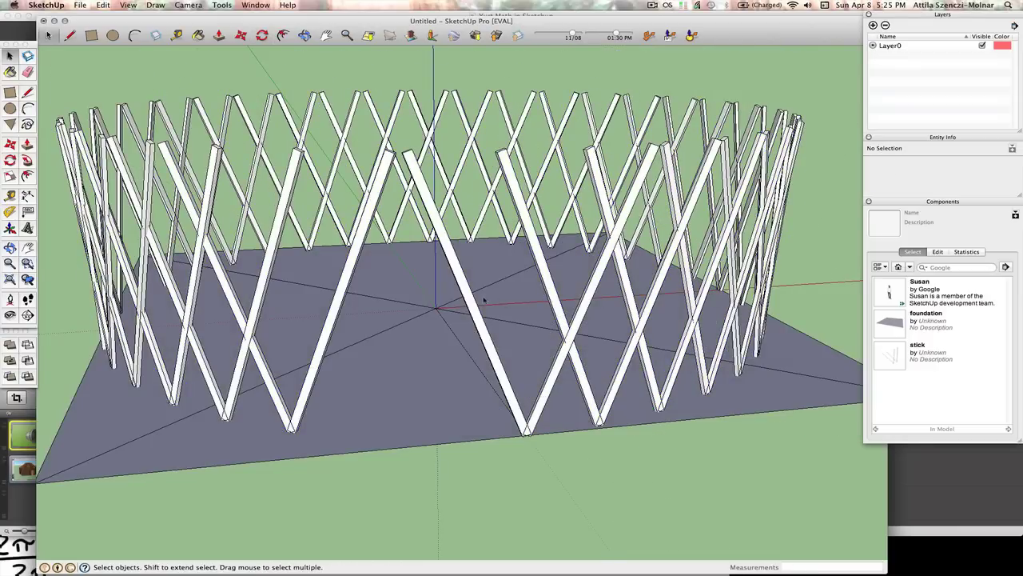
Step: Inside the nested V group, copy the V sticks rotated 5° about the V's bottom vertex
double_click(494, 361)
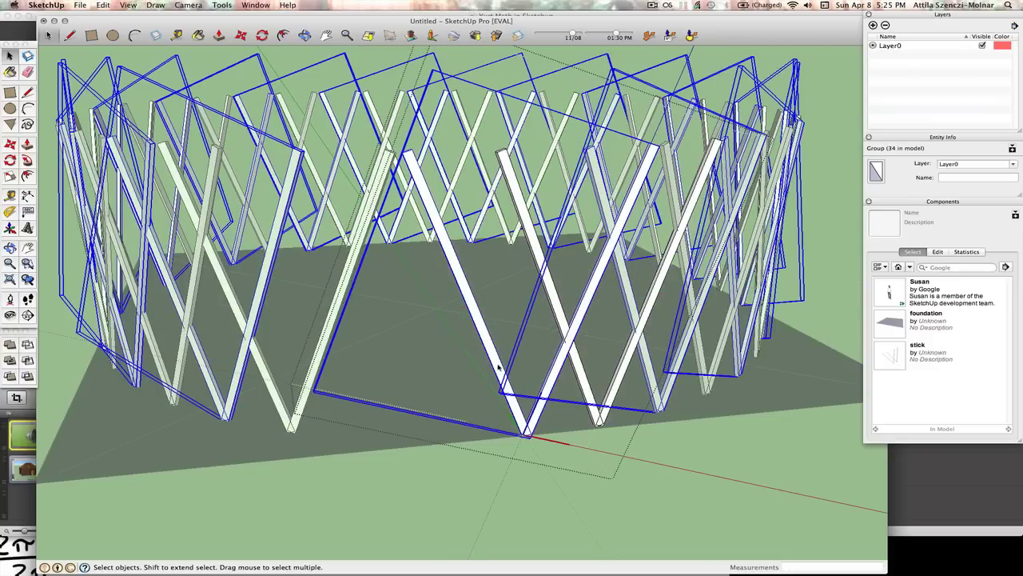
double_click(488, 341)
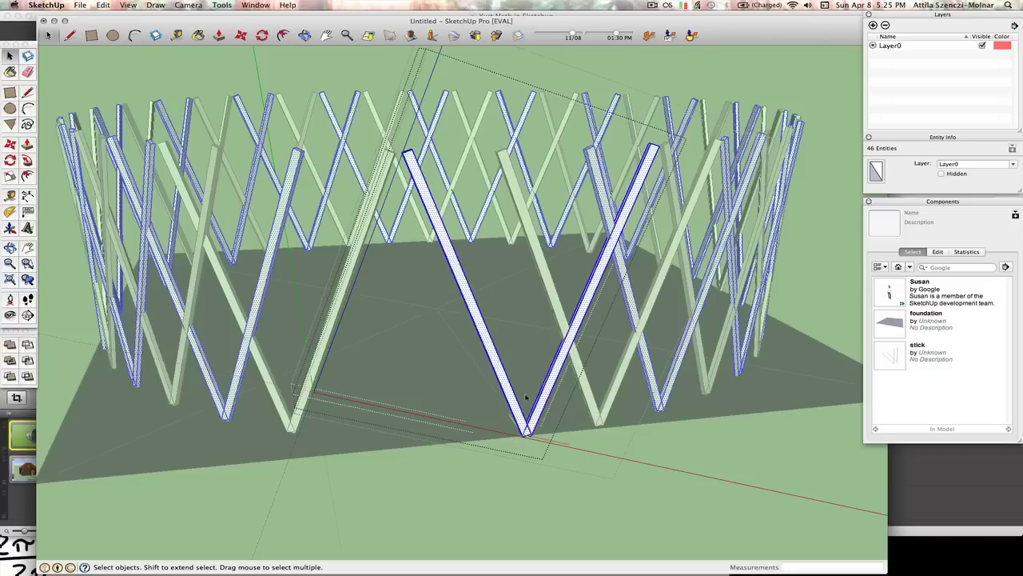
key(q)
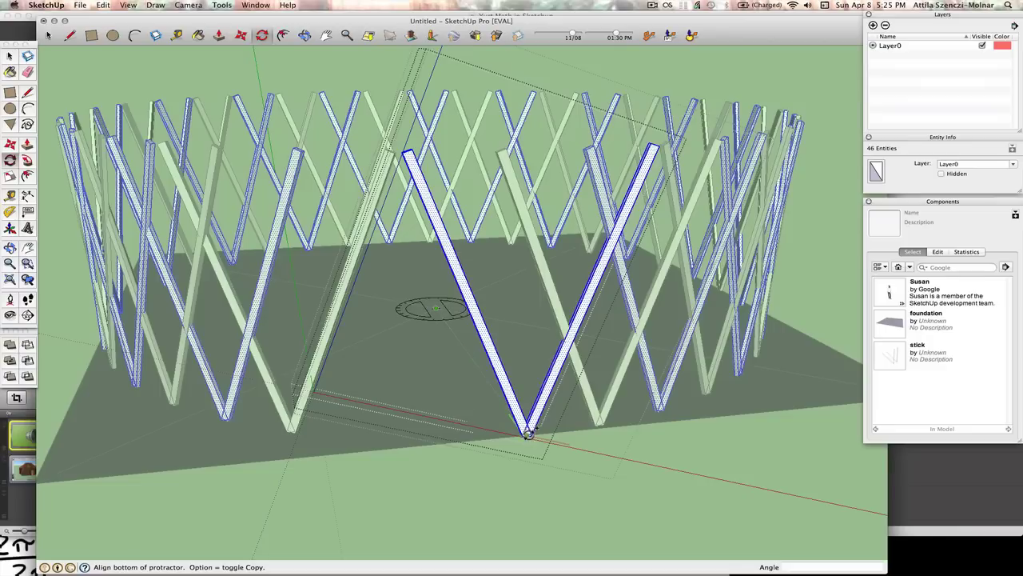
click(527, 433)
key(alt)
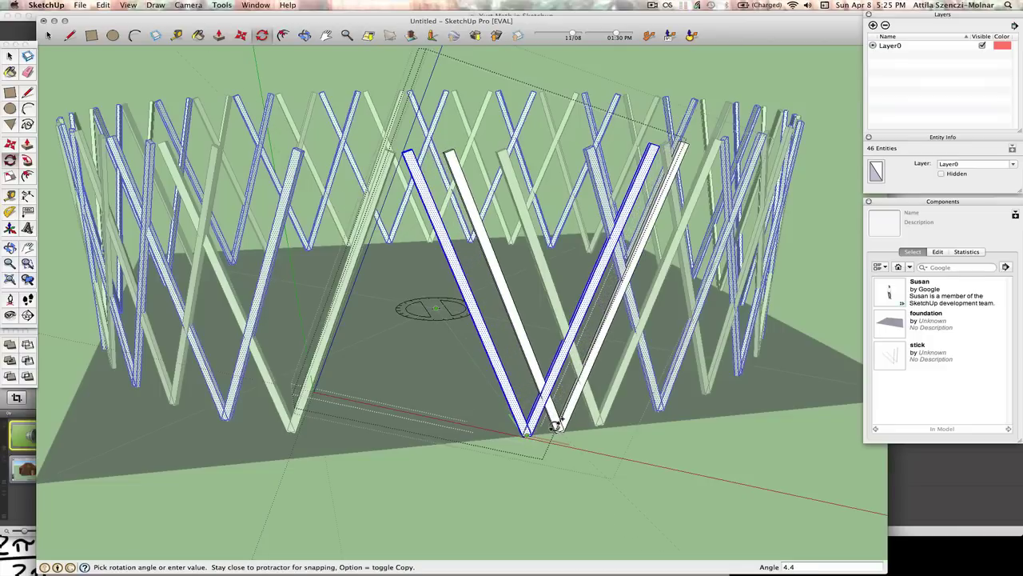
click(556, 425)
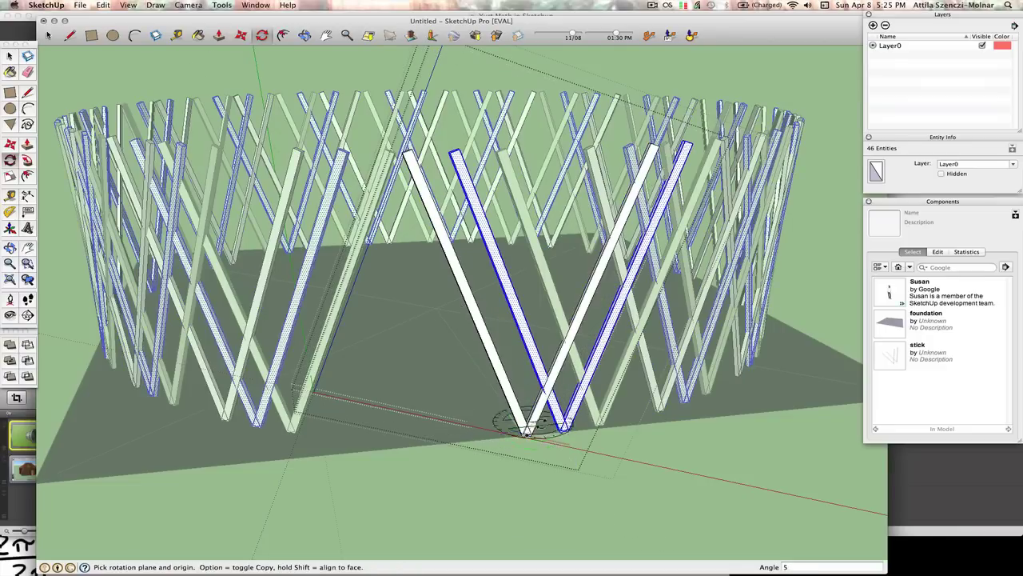
key(space)
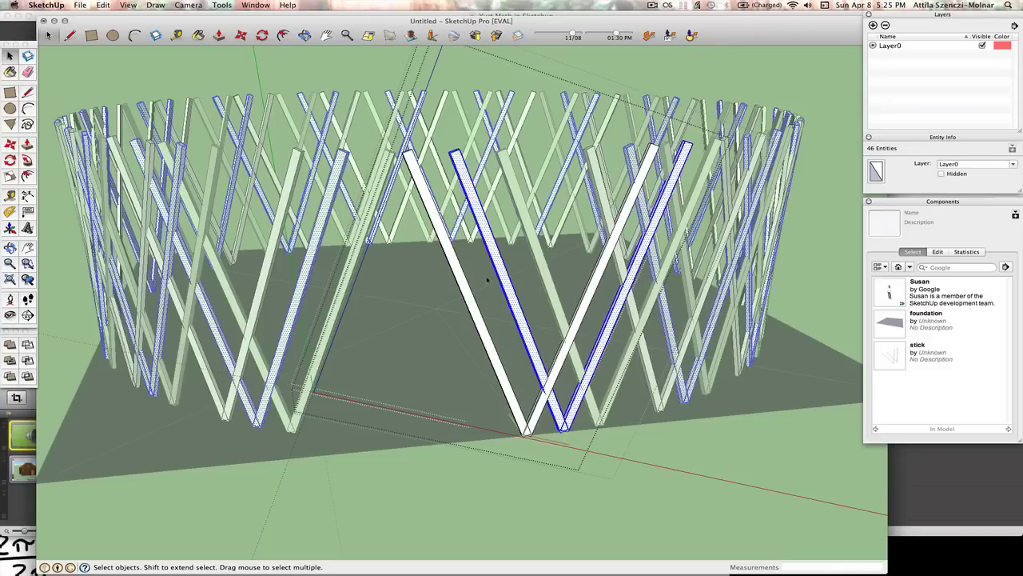
click(435, 117)
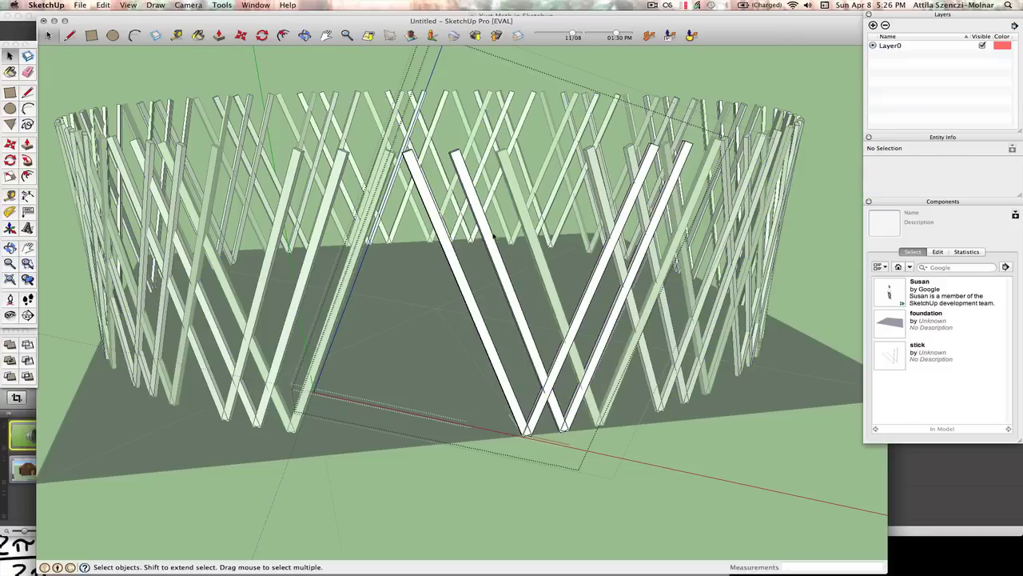
Step: Rotate the selected diagonal stick and its matching copies 15° about their base
click(507, 376)
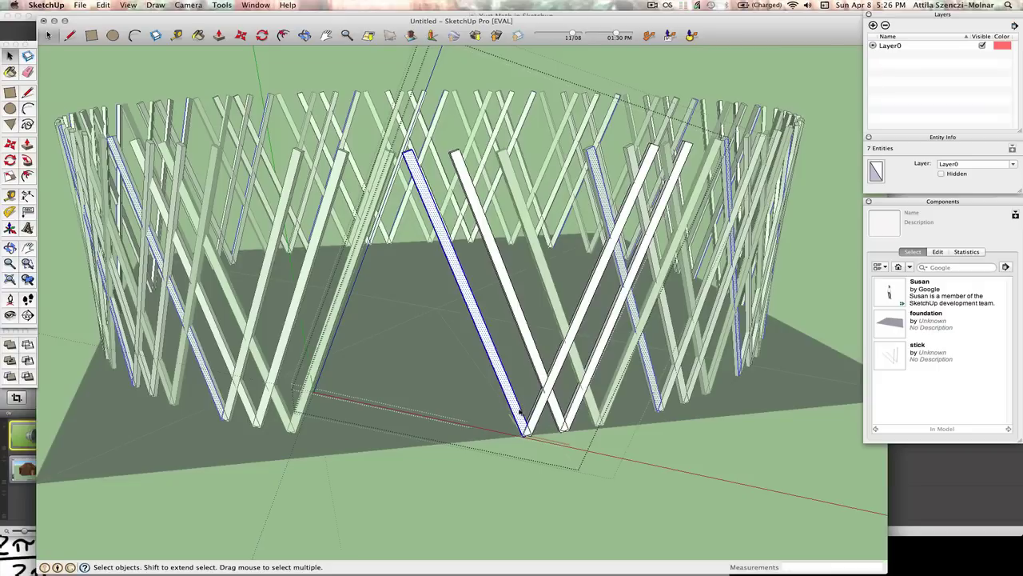
key(q)
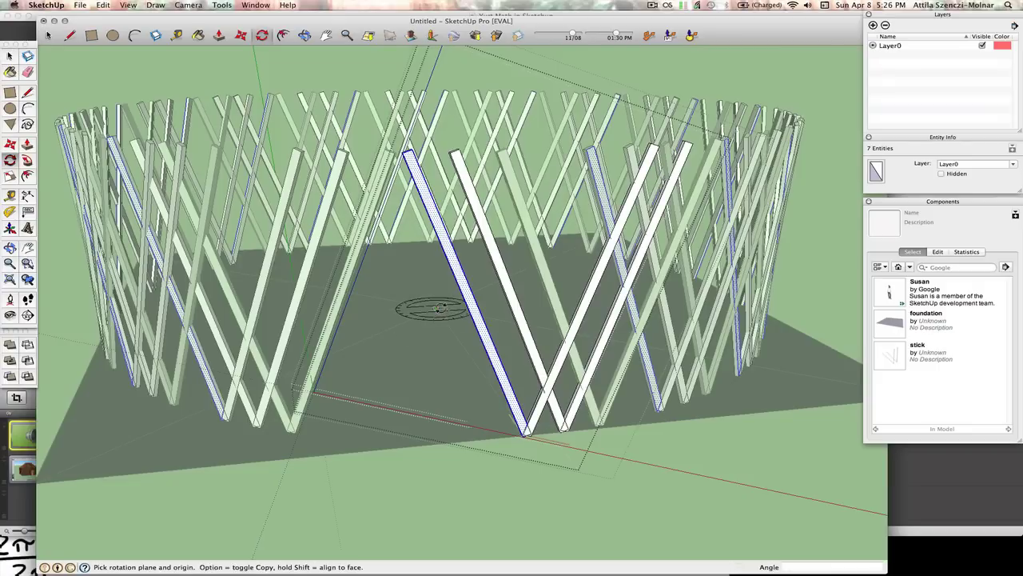
drag(435, 308, 528, 438)
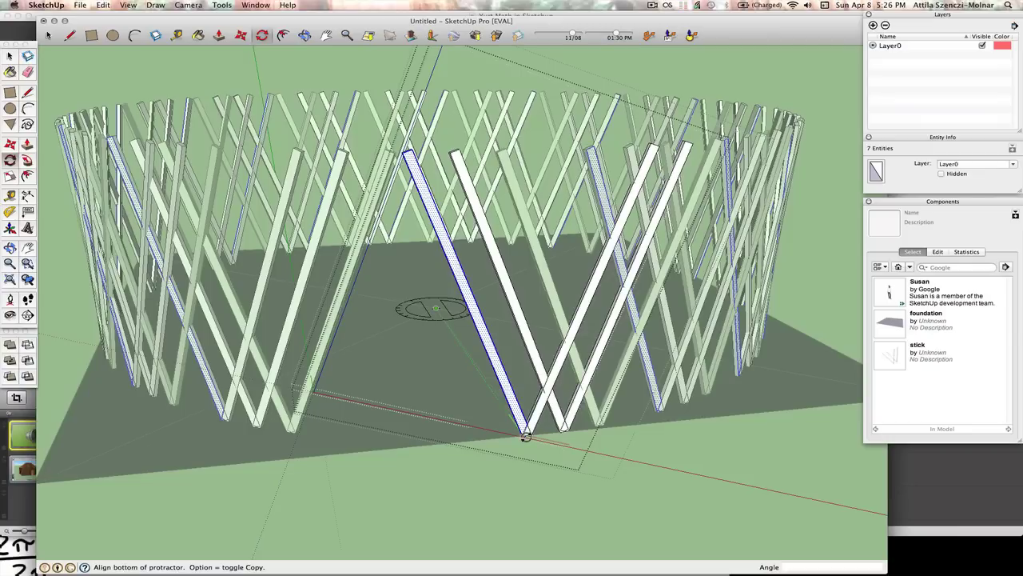
click(525, 436)
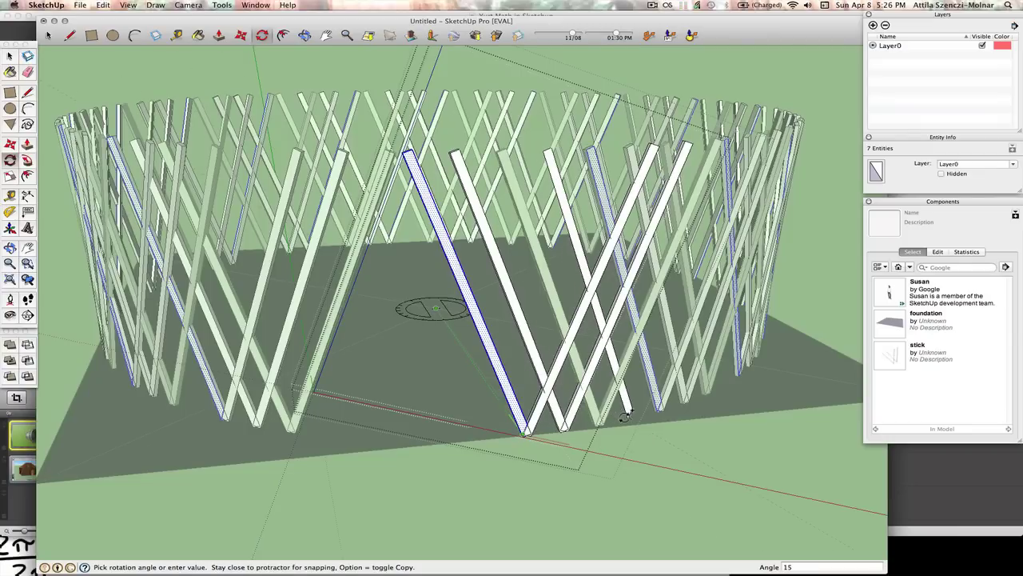
click(625, 415)
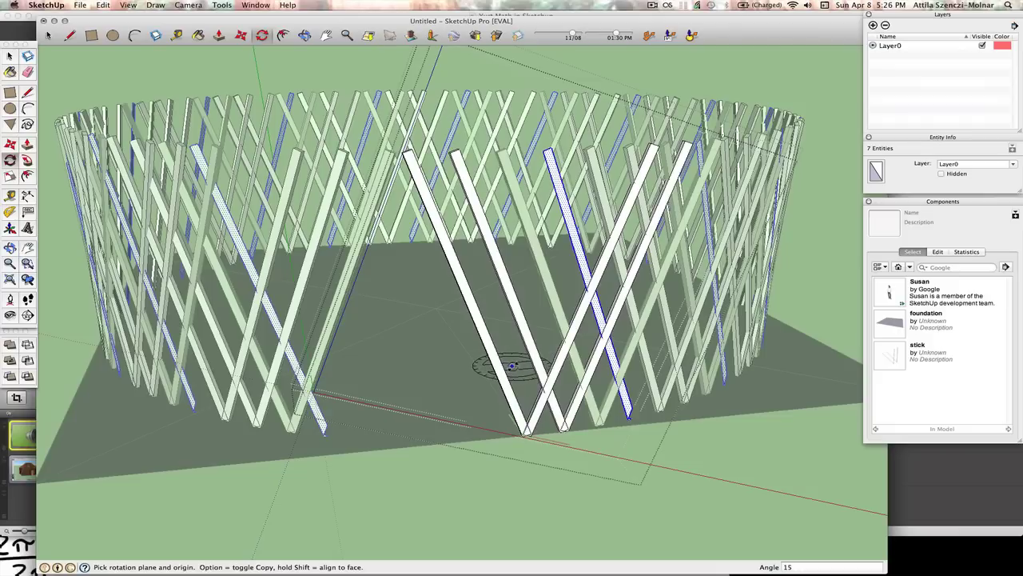
key(space)
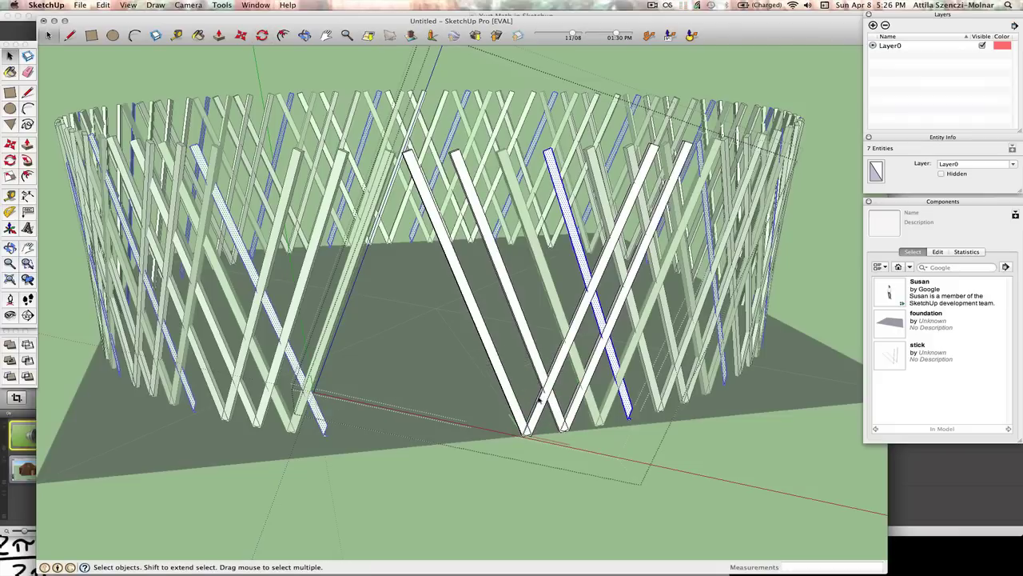
Step: Select the right leg of the central V
triple_click(537, 416)
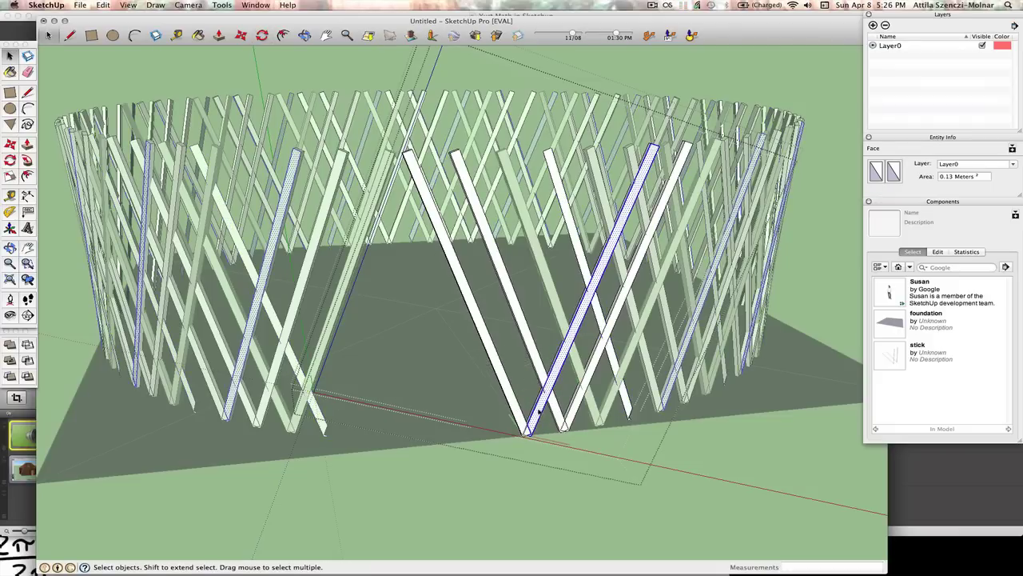
click(533, 482)
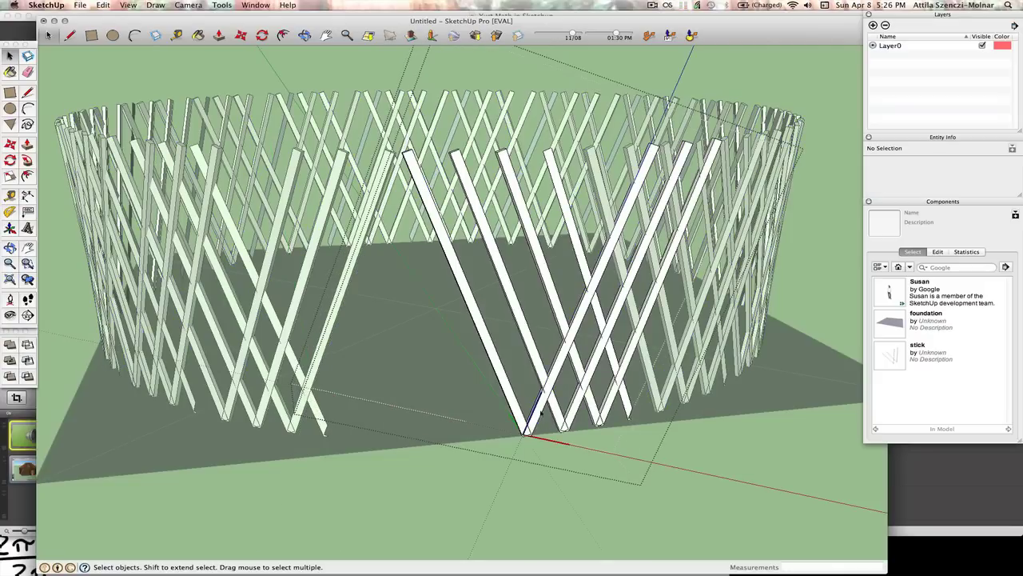
double_click(538, 416)
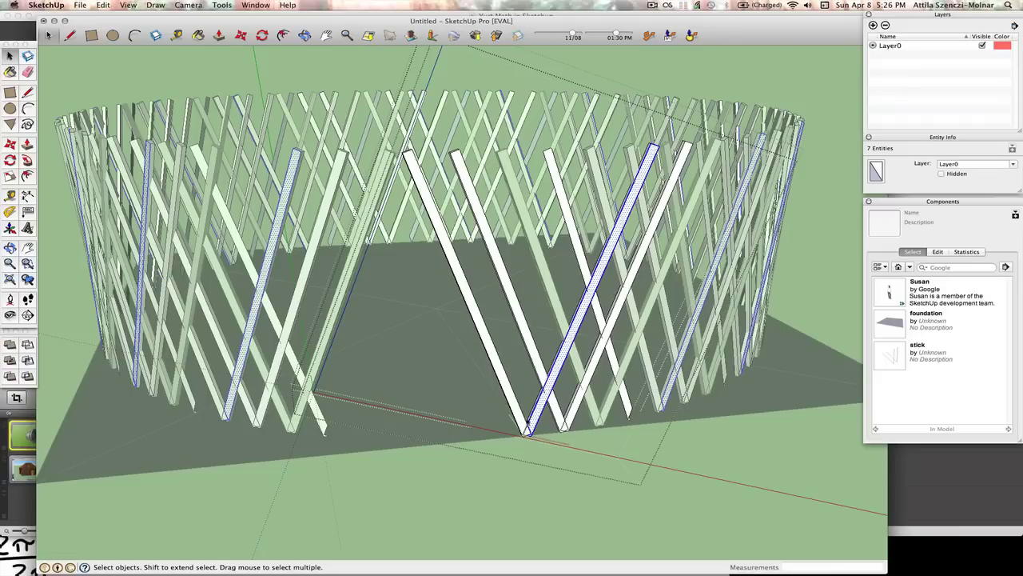
Step: Rotate the selected stick 15° about its base
key(q)
click(433, 310)
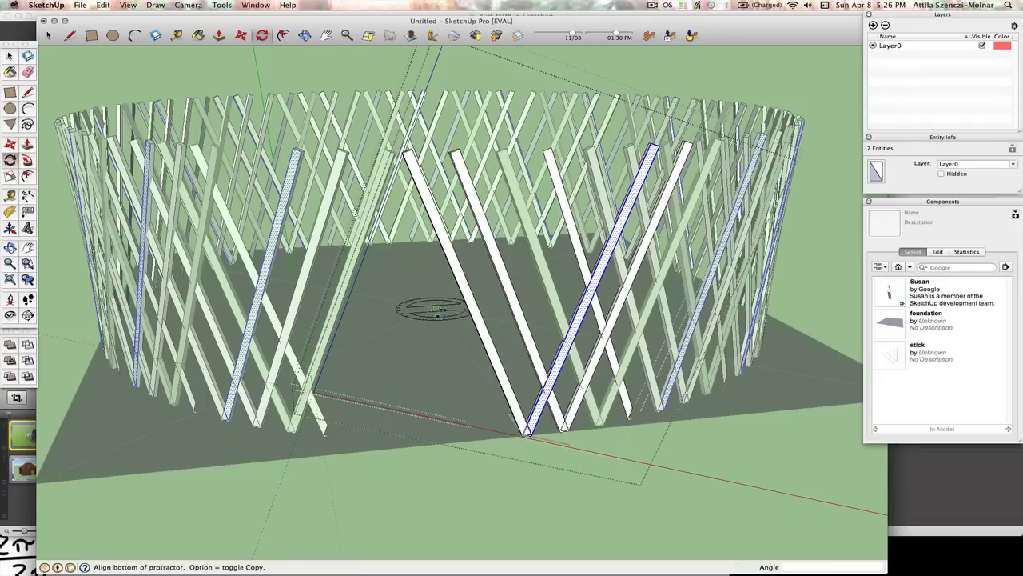
click(531, 432)
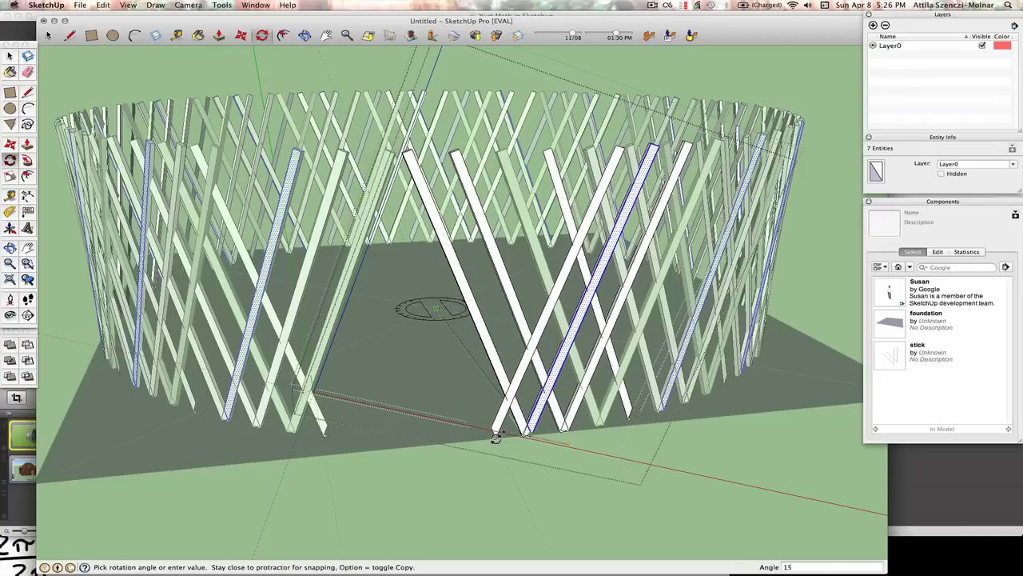
click(496, 435)
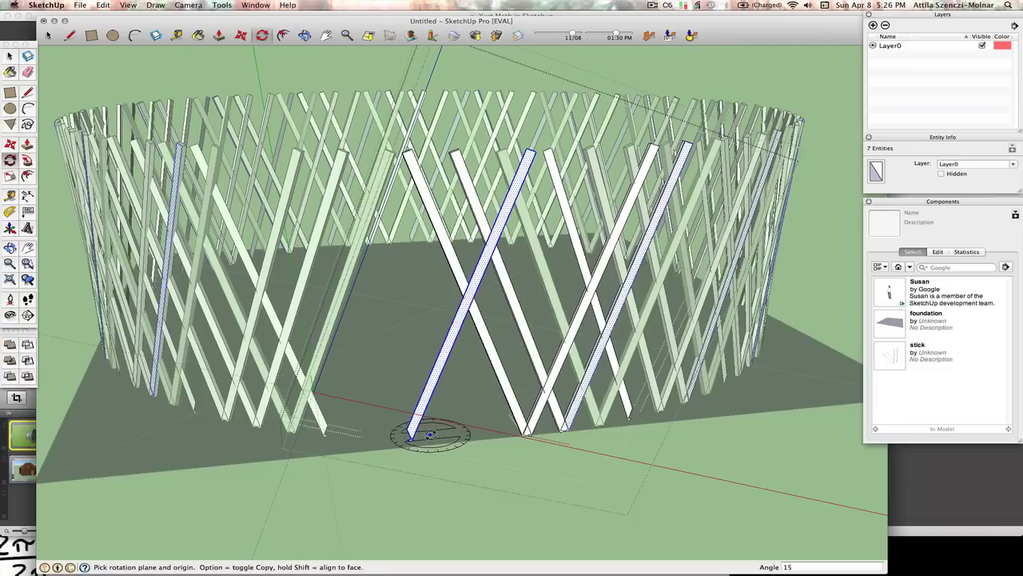
key(space)
Step: Rotate the sticks a further 10° about their base on the ground, then exit the group
key(q)
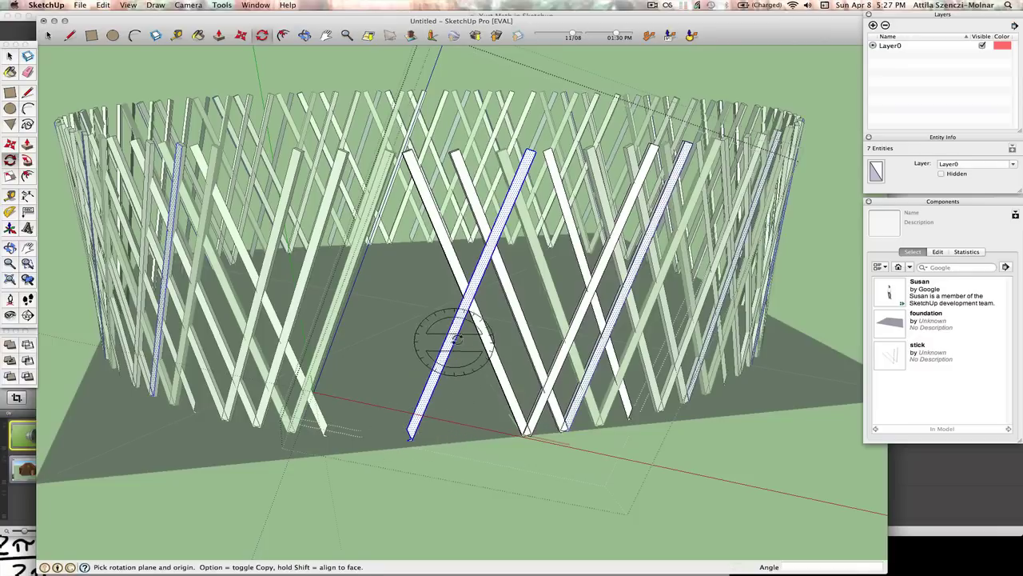
click(432, 309)
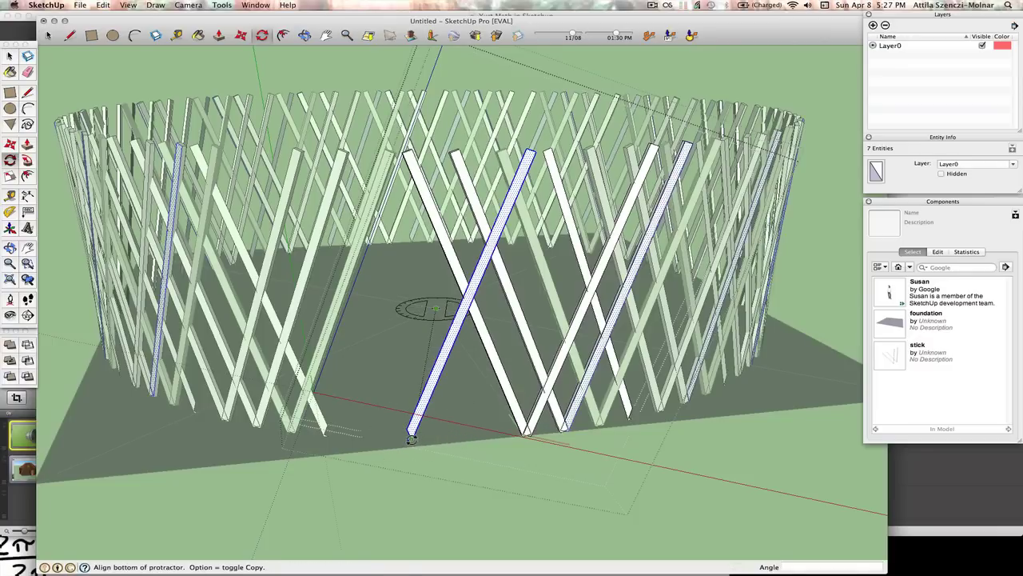
click(410, 438)
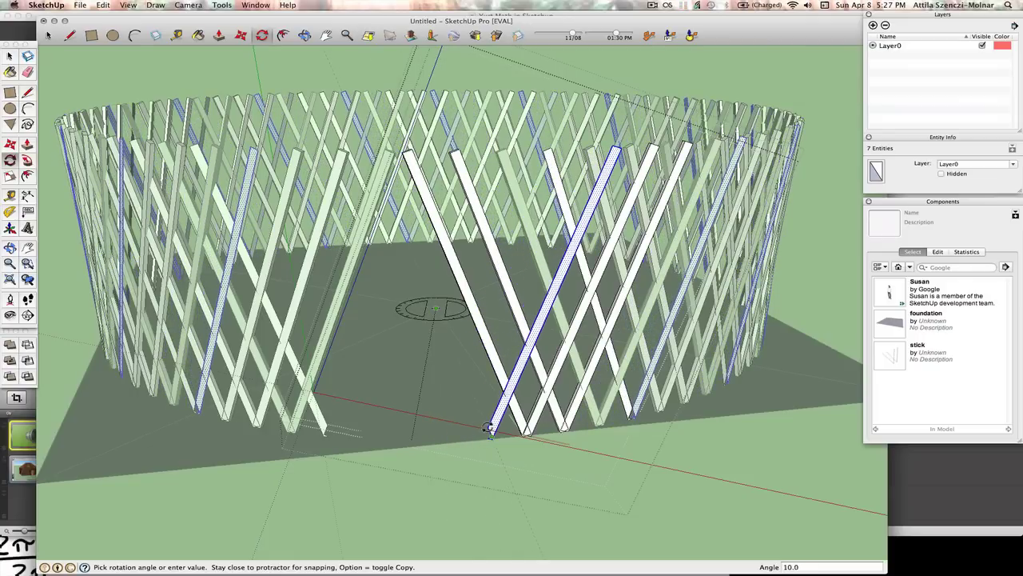
click(489, 429)
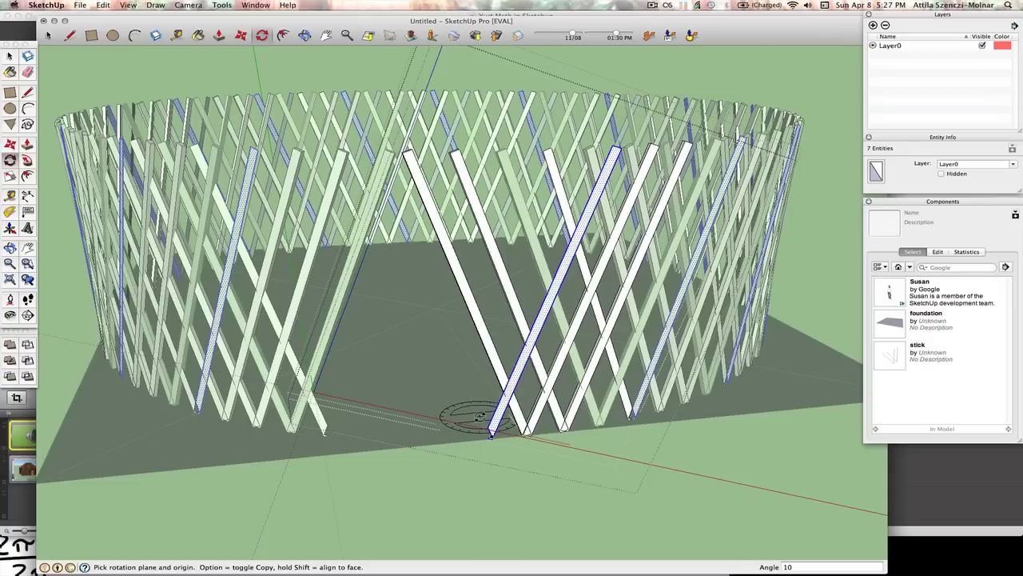
key(space)
click(575, 510)
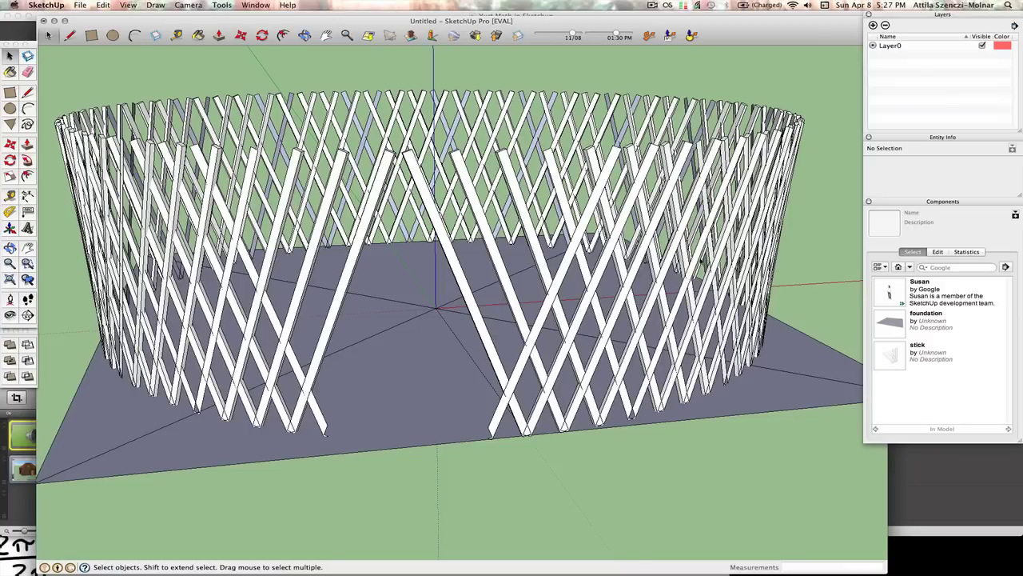
middle_drag(701, 260, 518, 350)
key(z)
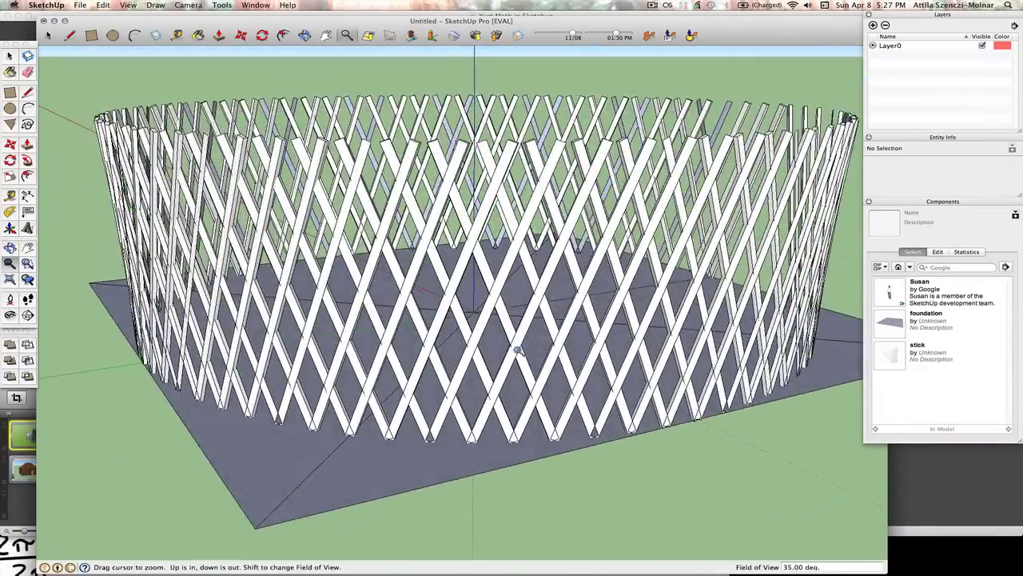
drag(518, 350, 521, 400)
mouse_move(521, 399)
middle_down()
mouse_move(527, 270)
mouse_move(446, 236)
mouse_move(504, 252)
middle_up()
Step: Switch to Adobe Photoshop CS6 to view the 340° ÷ 17 whiteboard drawing
key(super+Tab)
key(Tab)
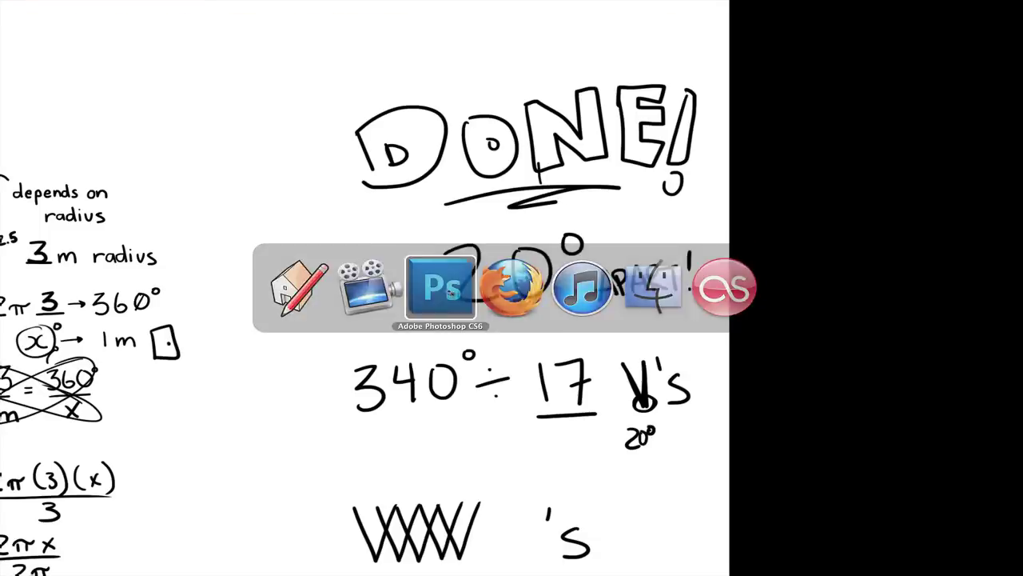